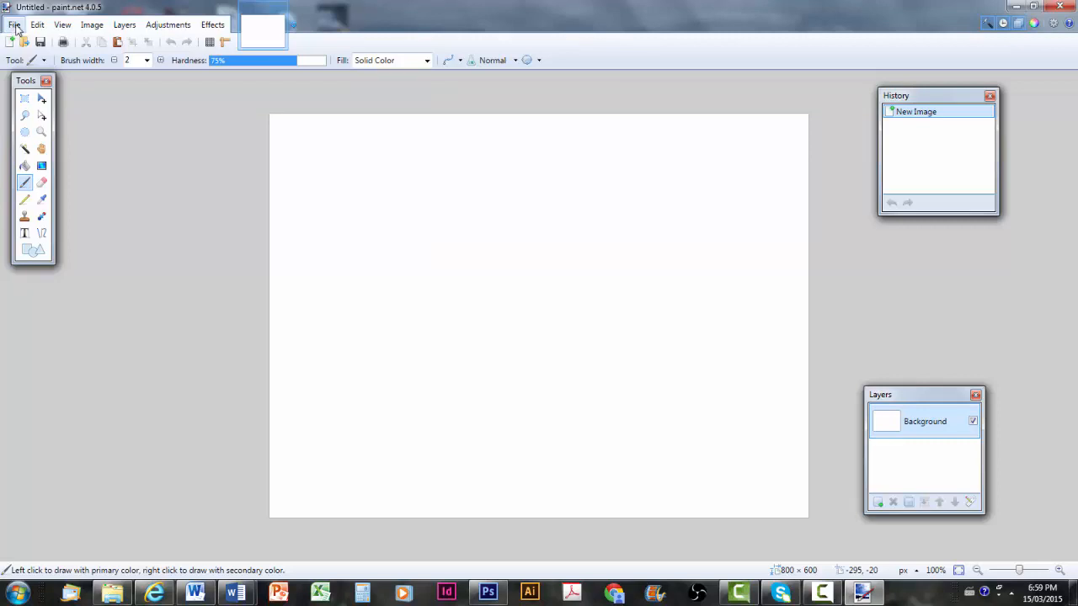
Open the photo 'Bondi lifeguard Mon 6 July 2009' from the Session 2 - March 2015 WV folder
click(15, 26)
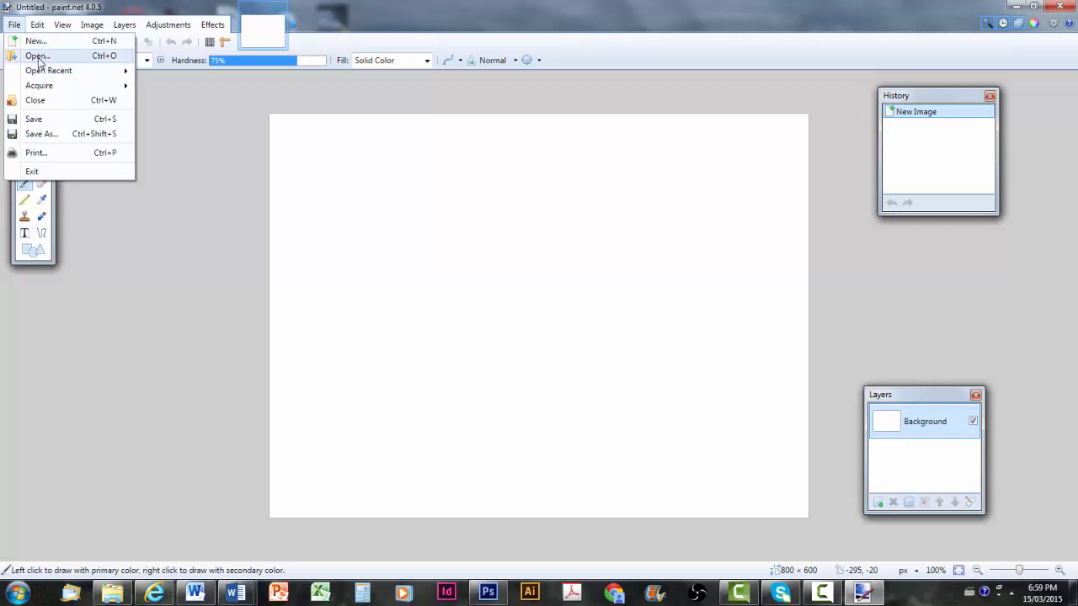
click(38, 57)
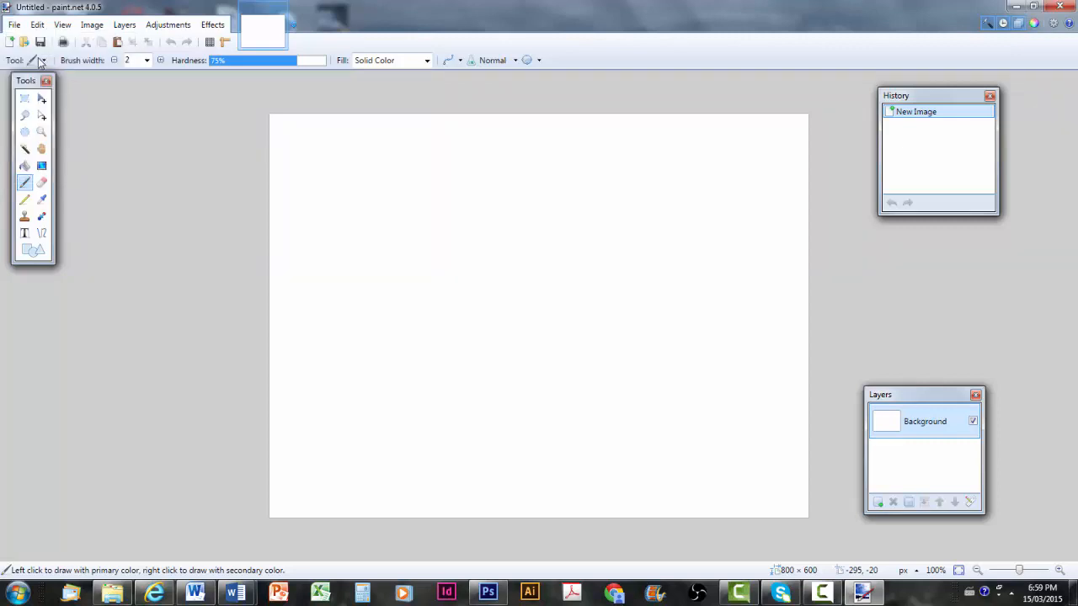
click(203, 159)
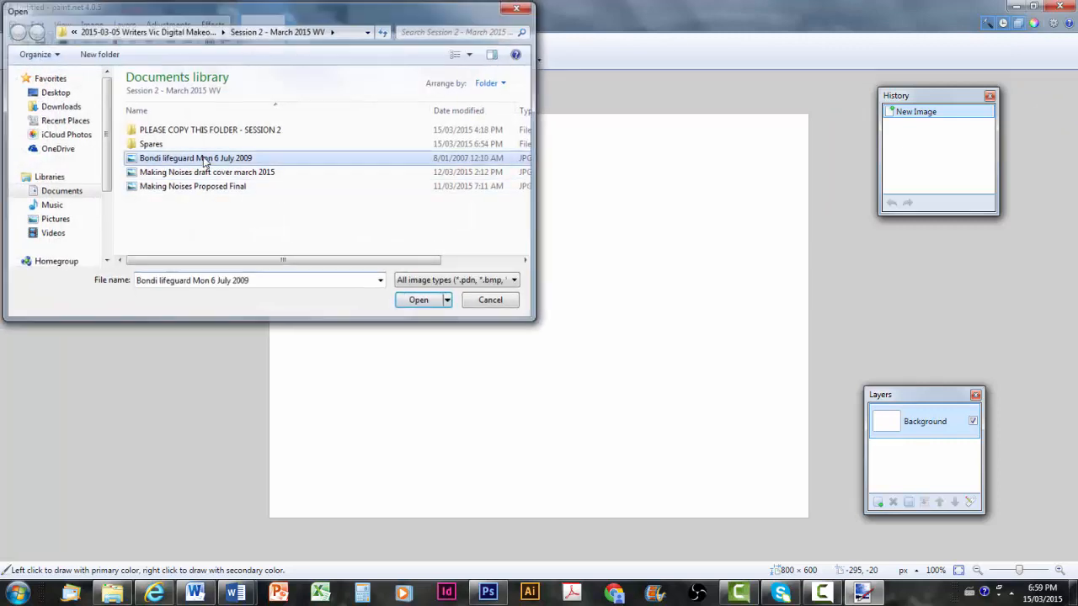
double_click(203, 160)
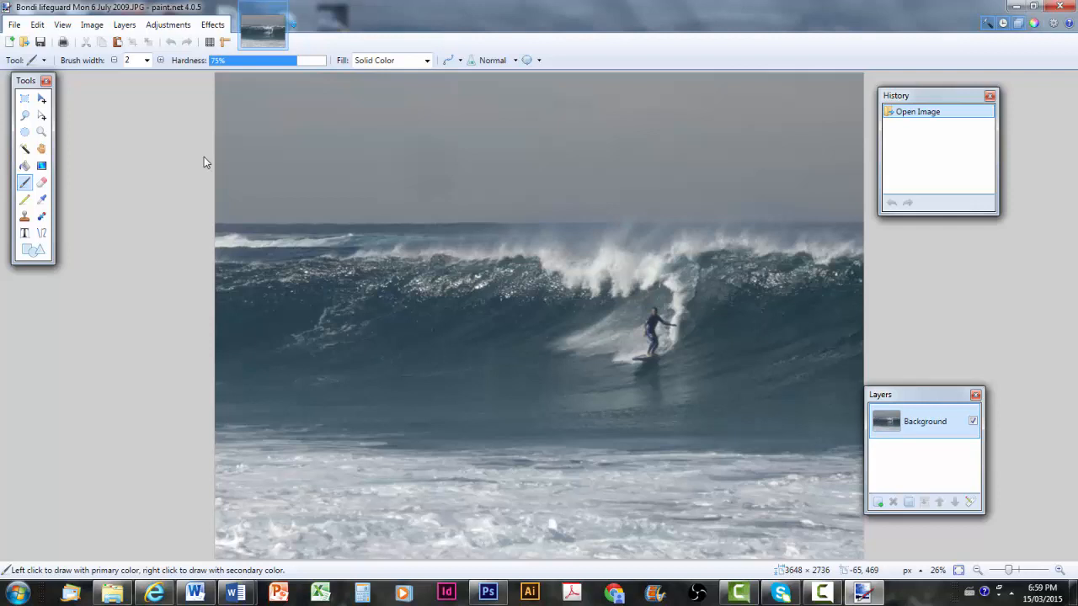
click(92, 24)
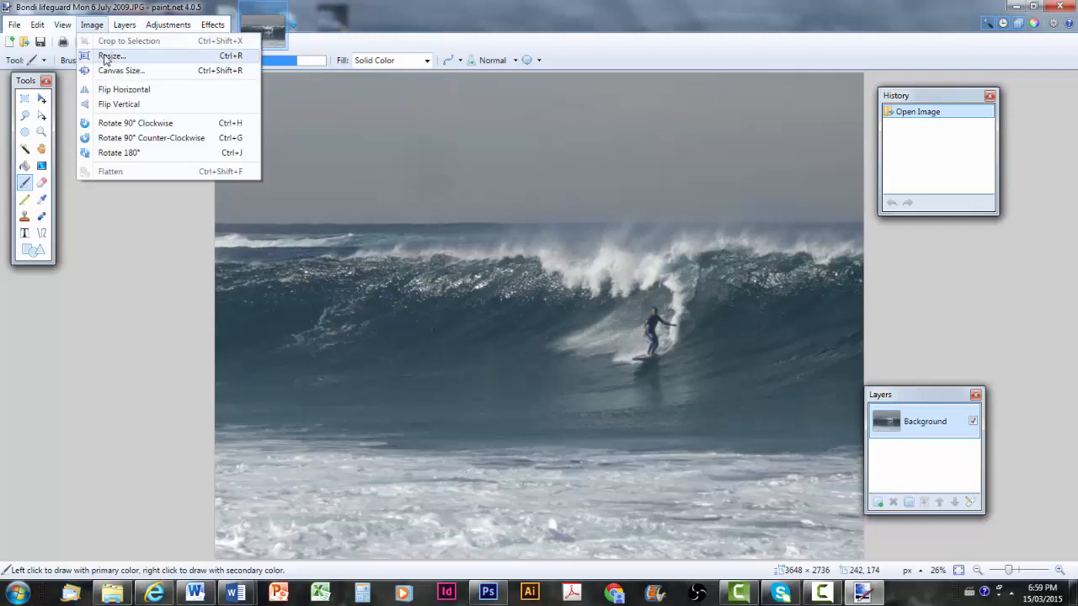
click(105, 57)
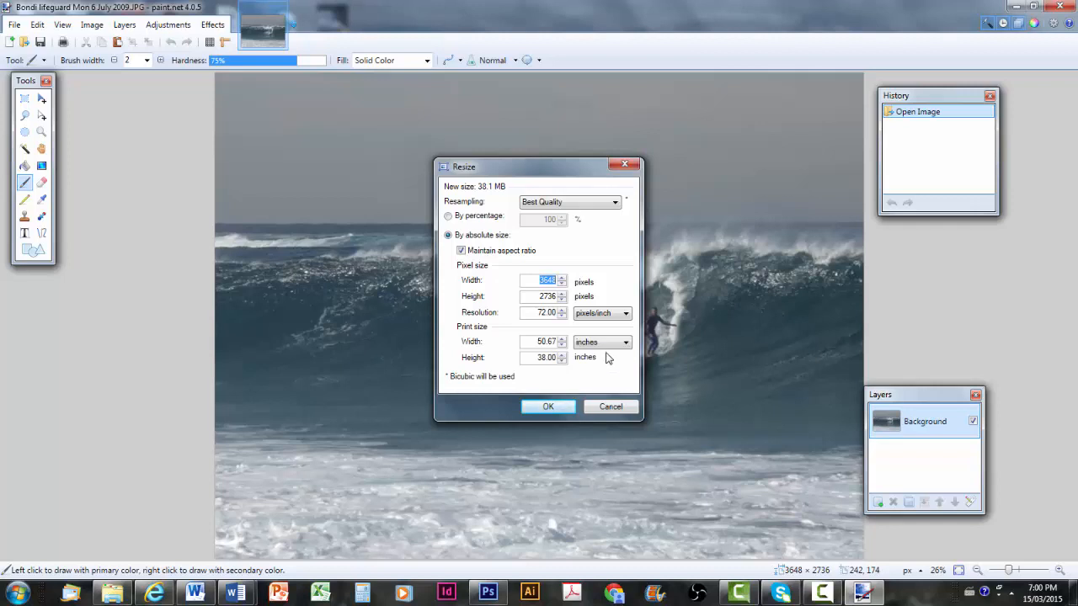
click(617, 408)
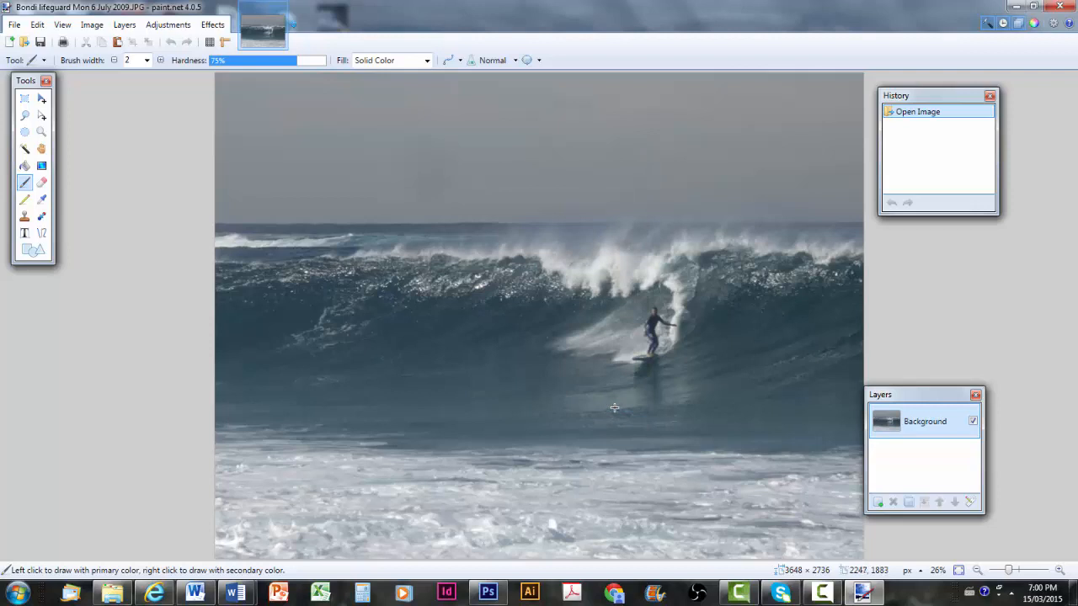
Crop the photo to a tall 1524 × 2445 pixel portrait strip around the surfer
click(25, 100)
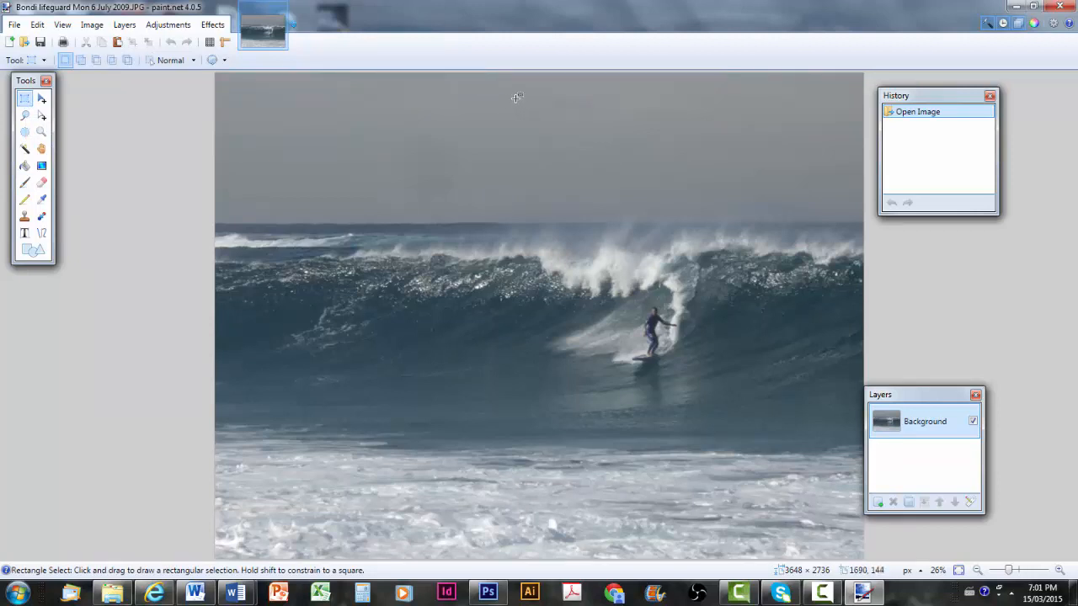
drag(516, 98, 787, 534)
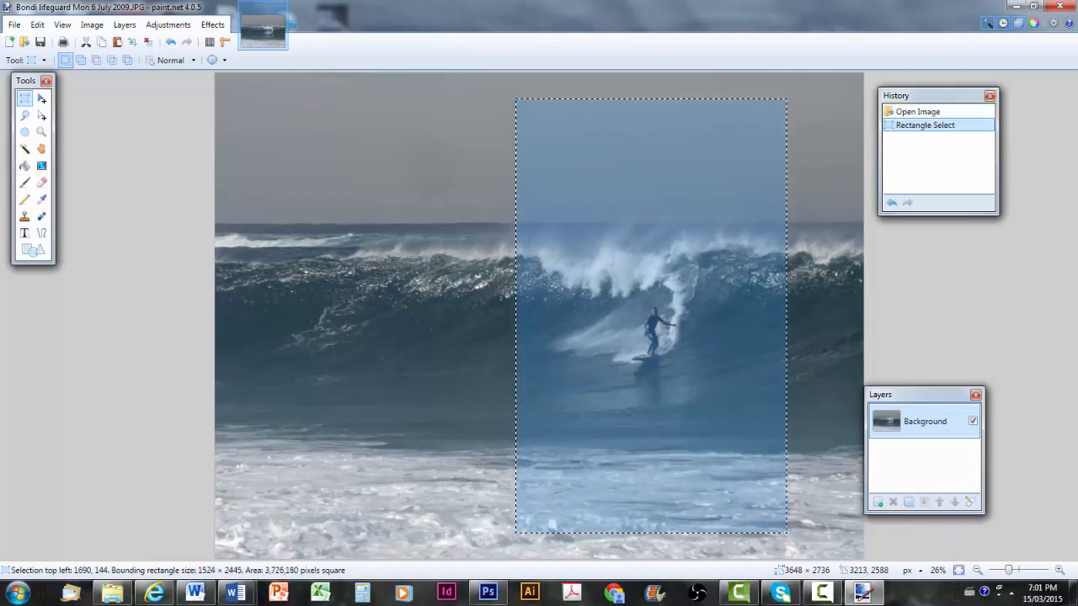
click(98, 30)
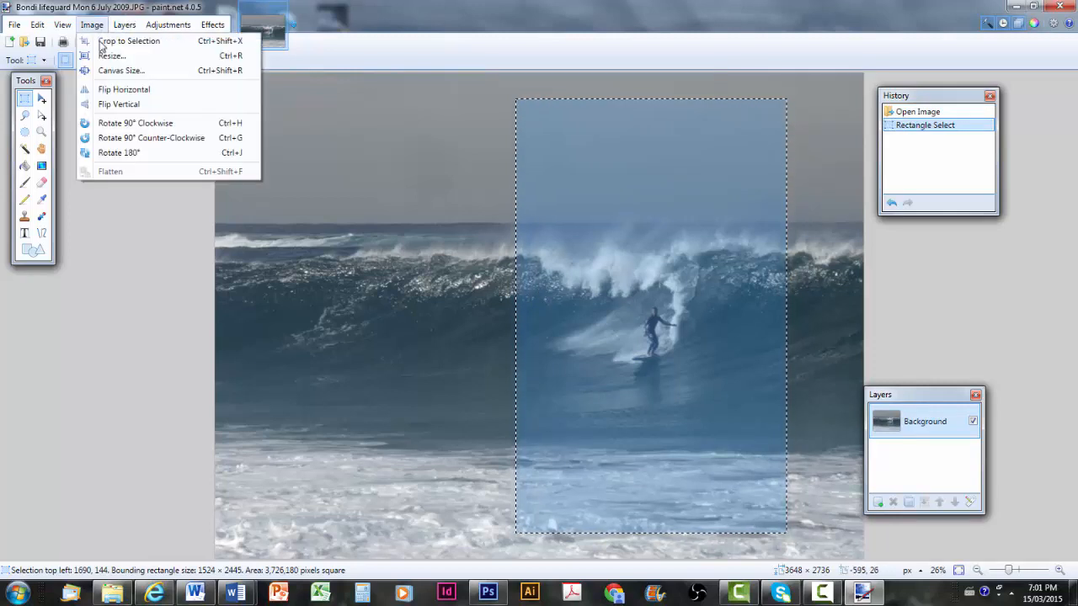
click(100, 44)
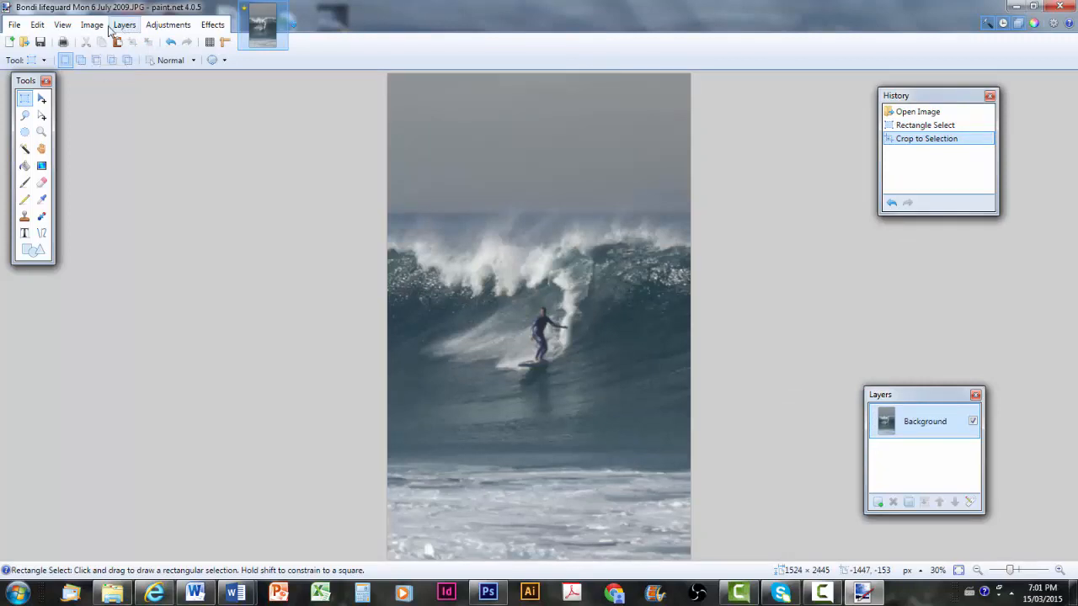
click(95, 27)
click(101, 57)
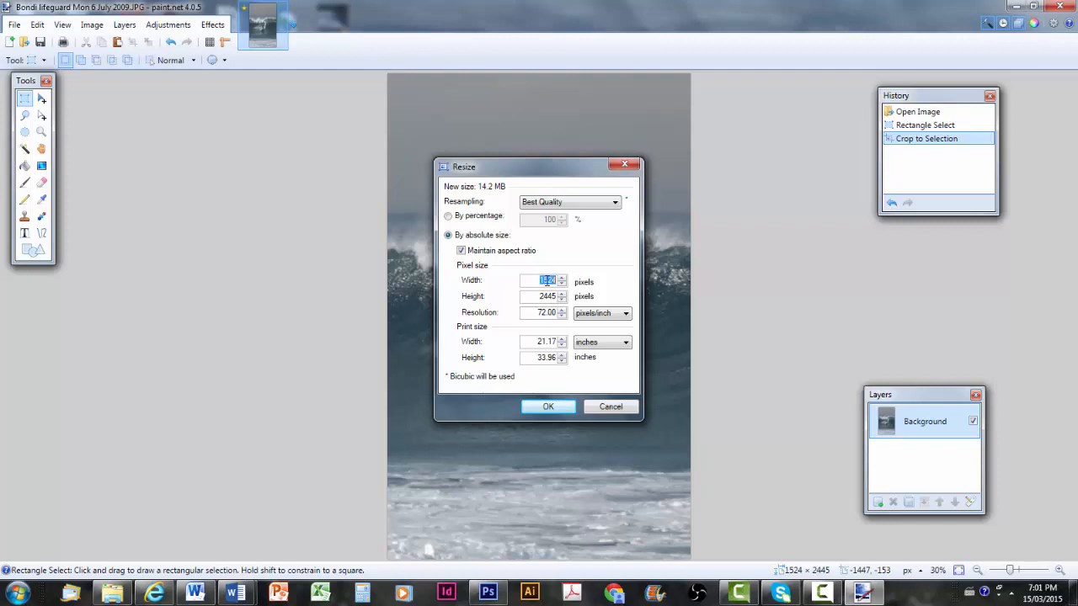
click(600, 408)
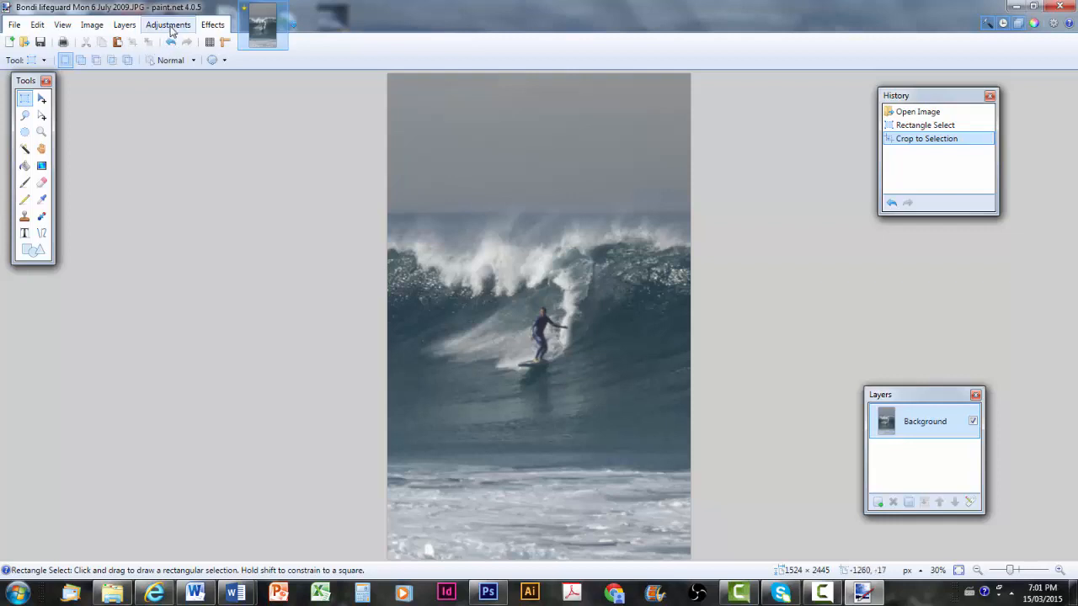
Dismiss the colour-scheme prompt, cancel Hue / Saturation unchanged, then apply Auto-Level
click(171, 28)
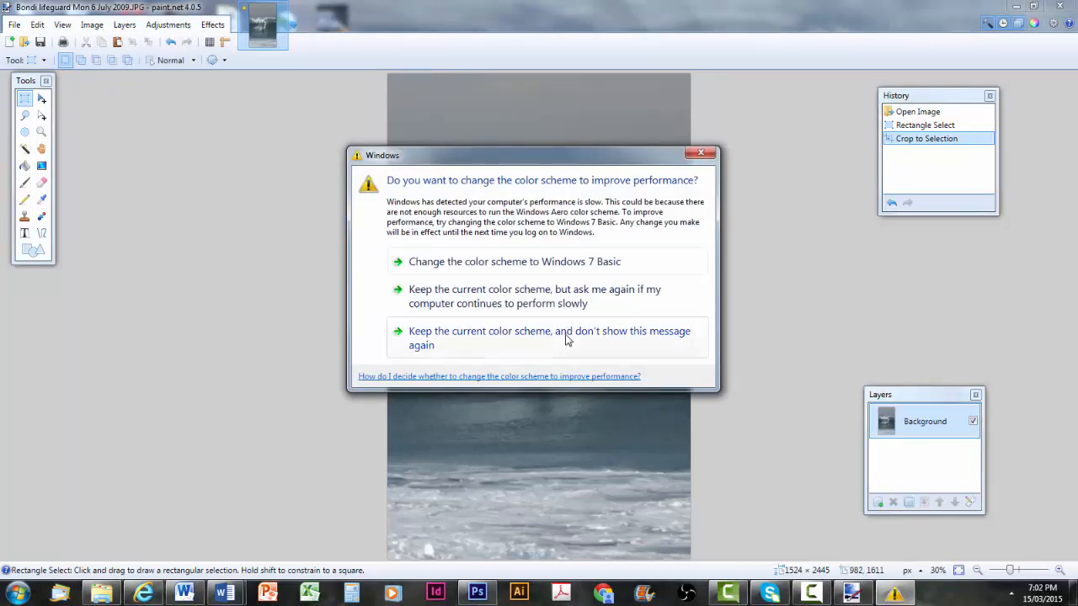
click(566, 339)
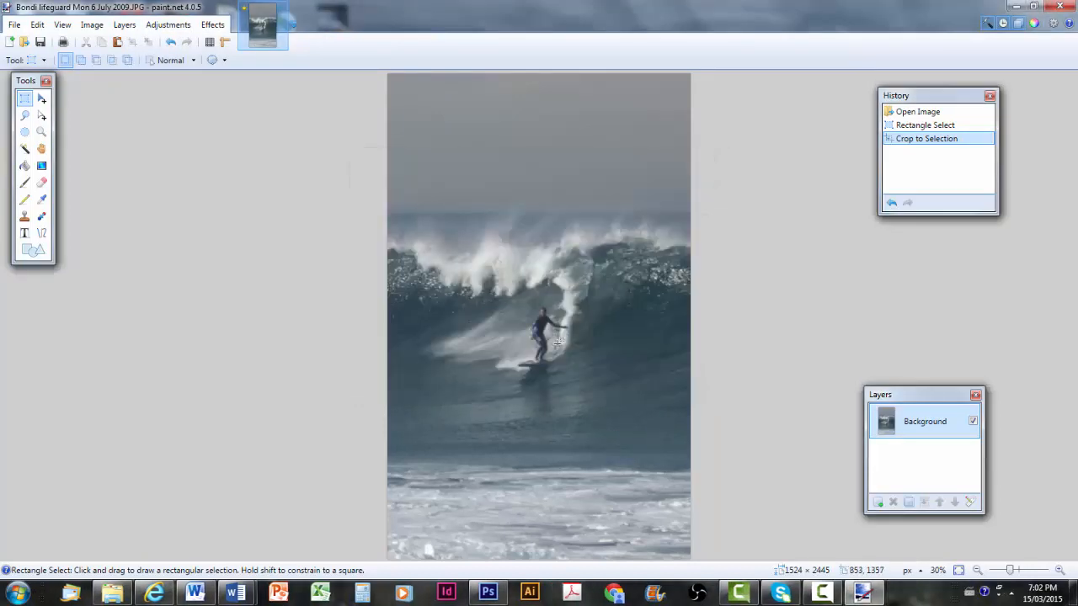
click(169, 26)
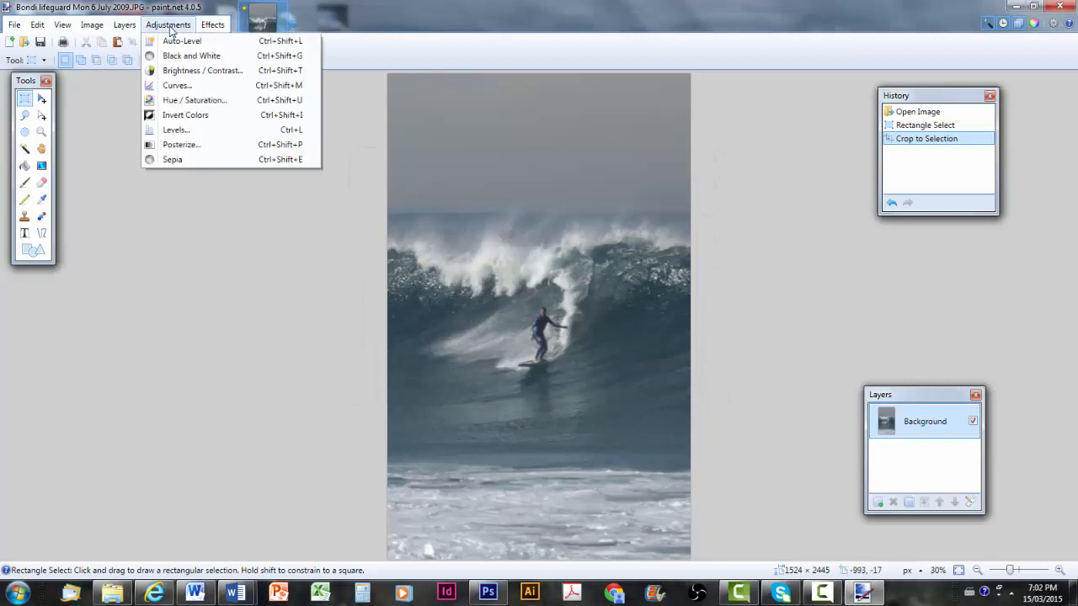
click(178, 104)
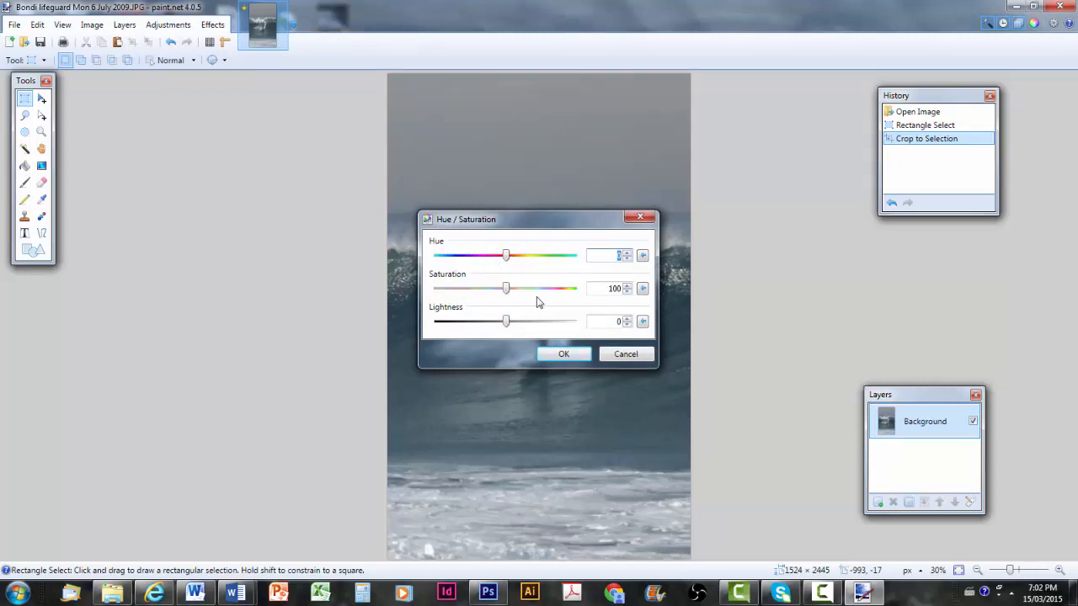
click(642, 355)
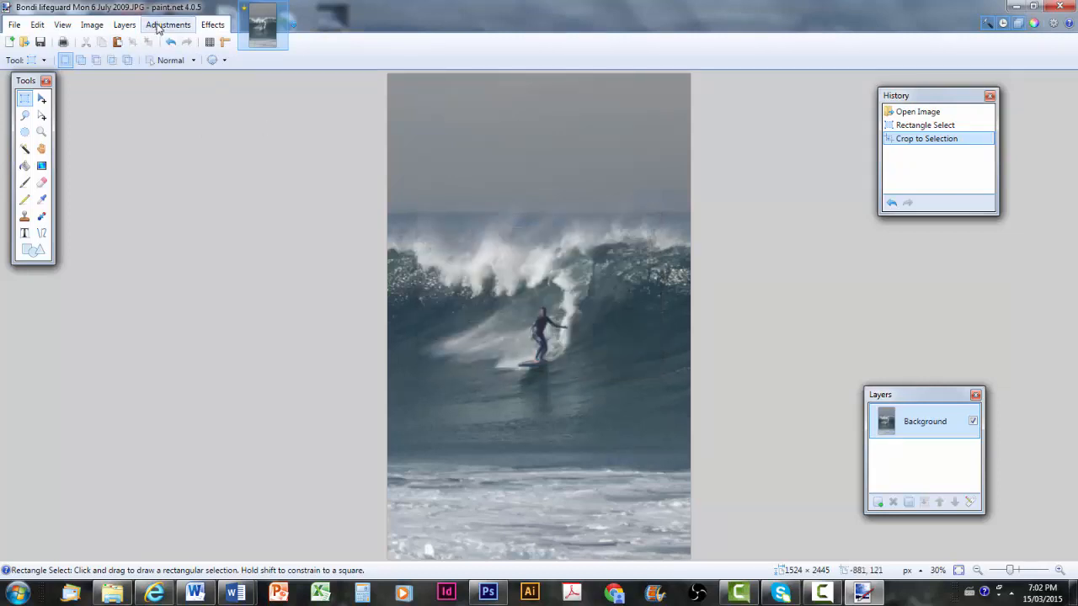
click(158, 27)
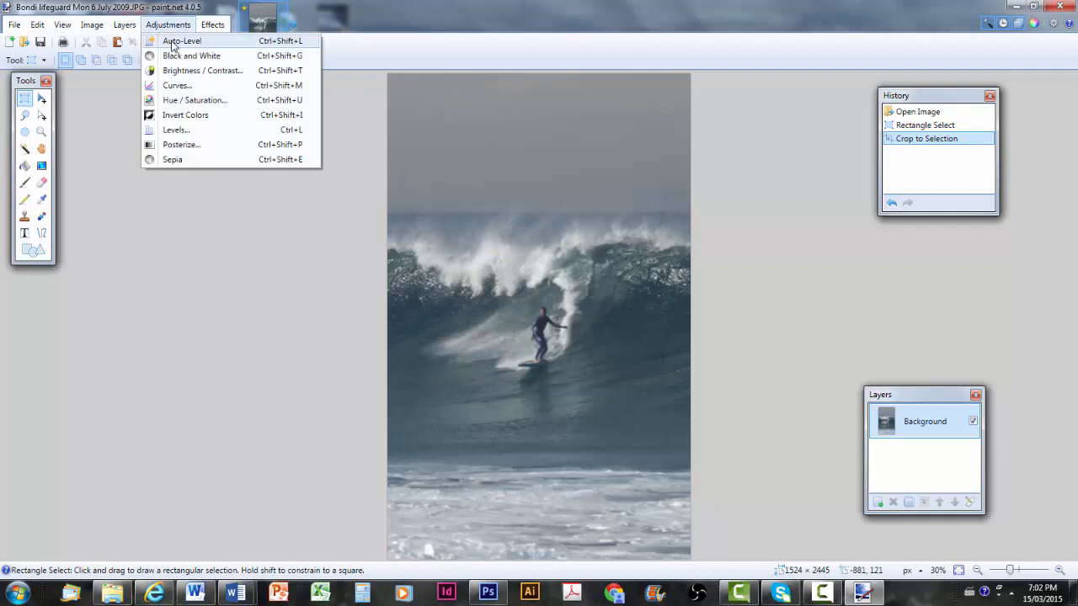
click(172, 45)
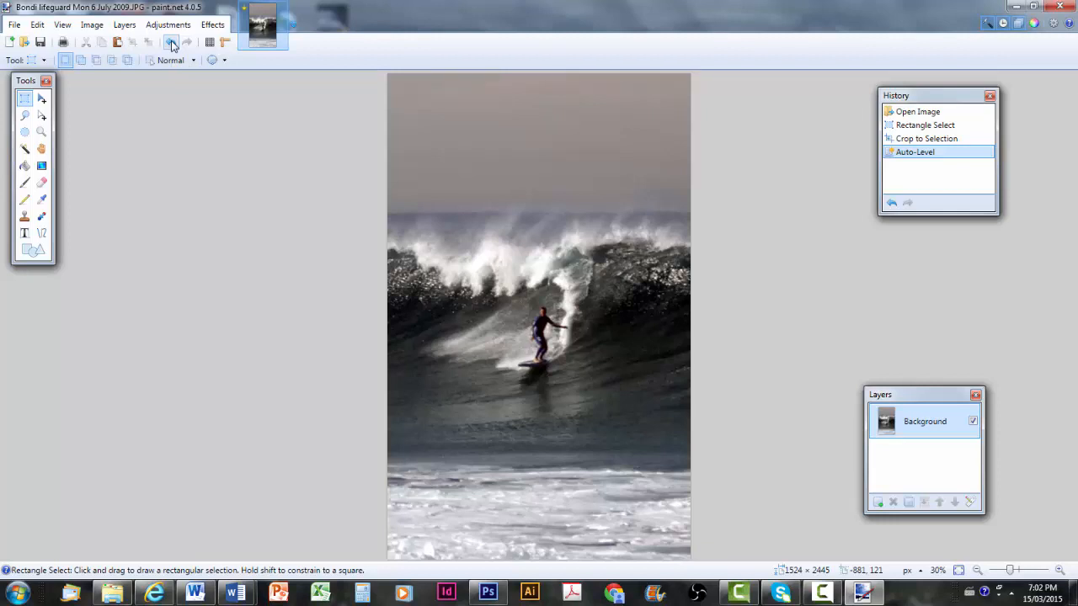
Set the Text tool to Calibri at size 144
click(26, 235)
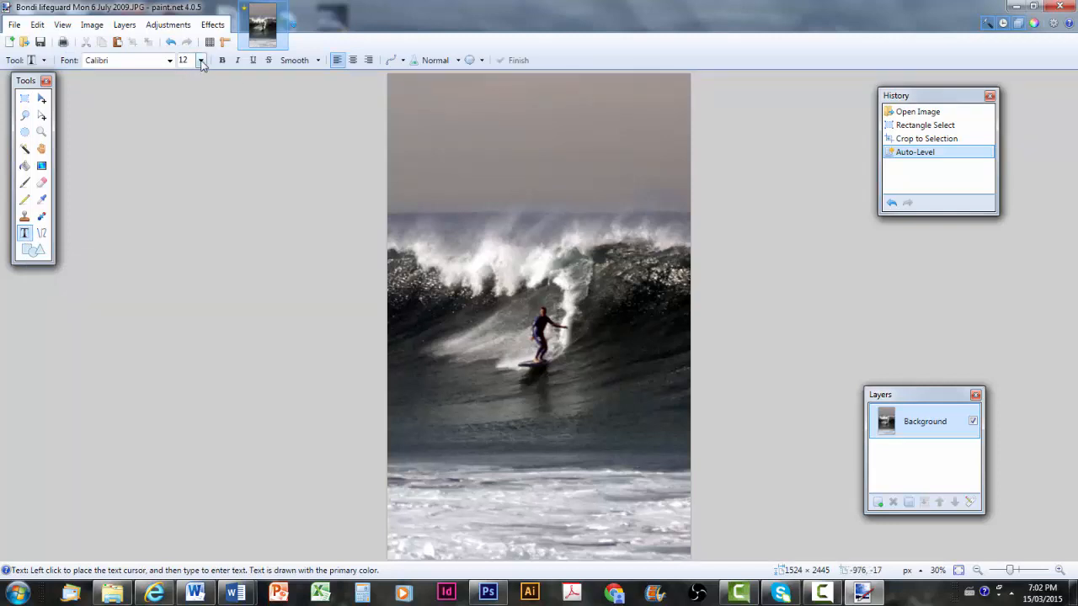
click(202, 60)
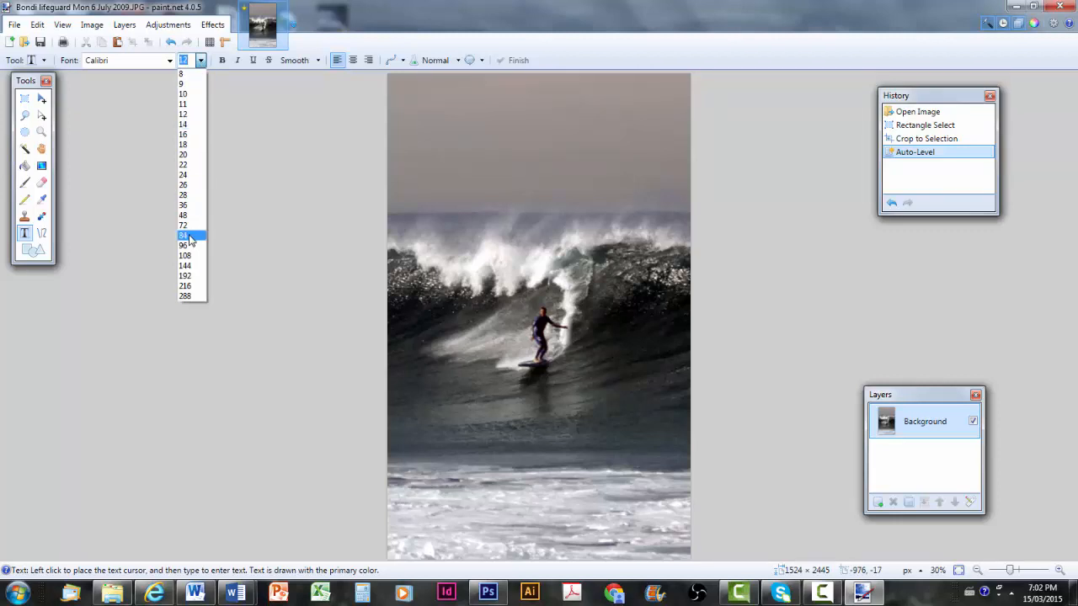
click(190, 268)
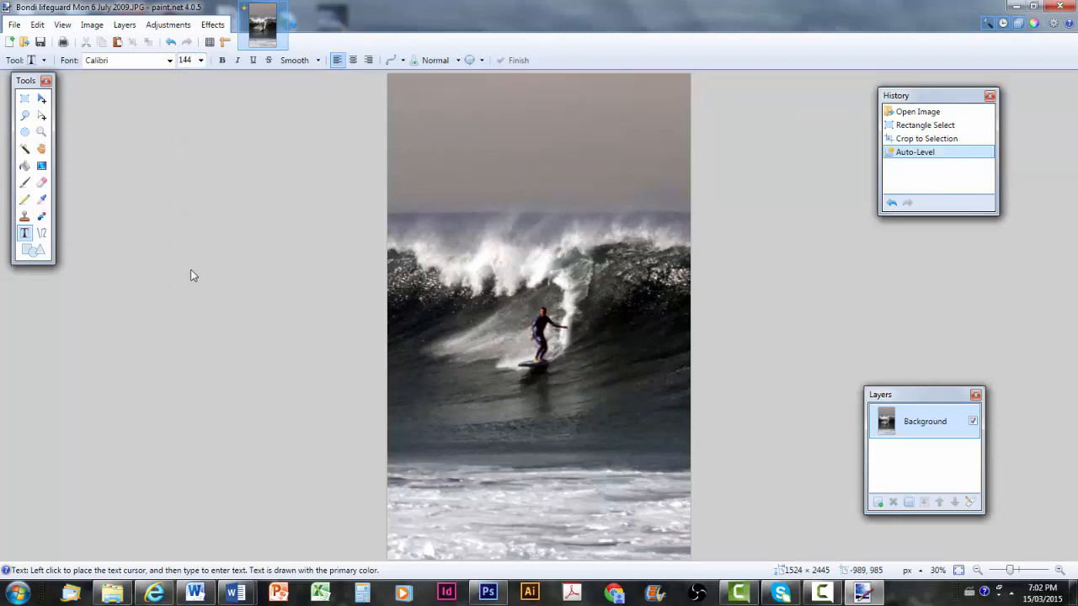
click(169, 60)
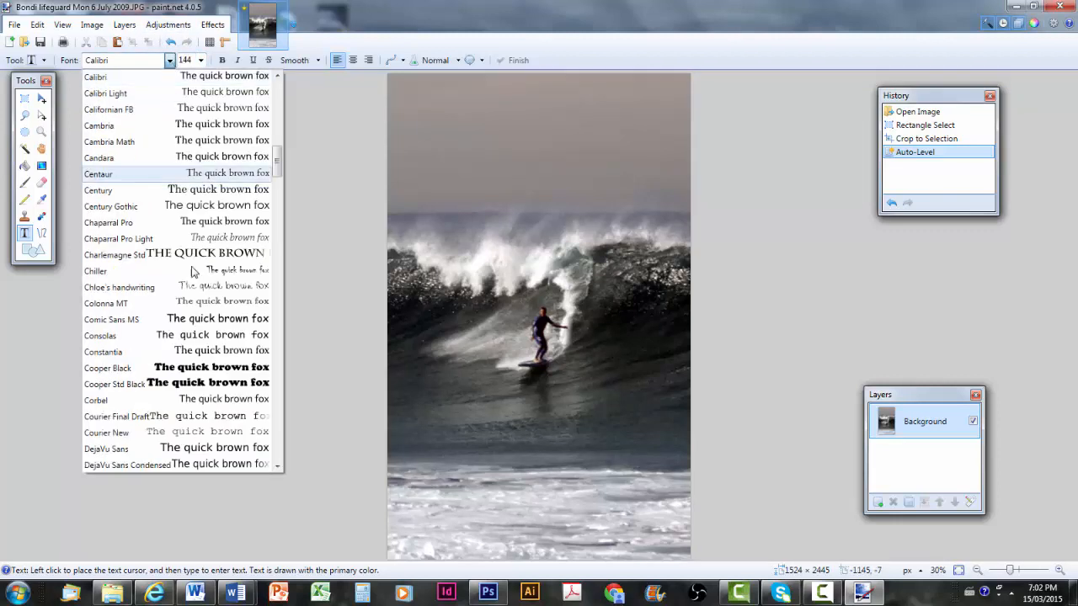
scroll(144, 323, up, 15)
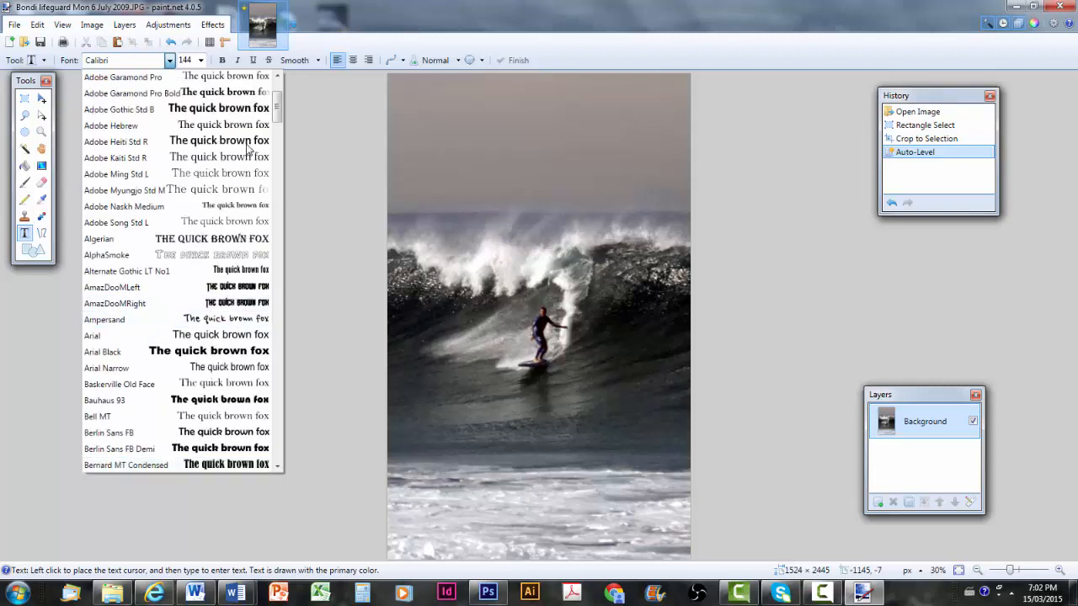
drag(278, 109, 278, 67)
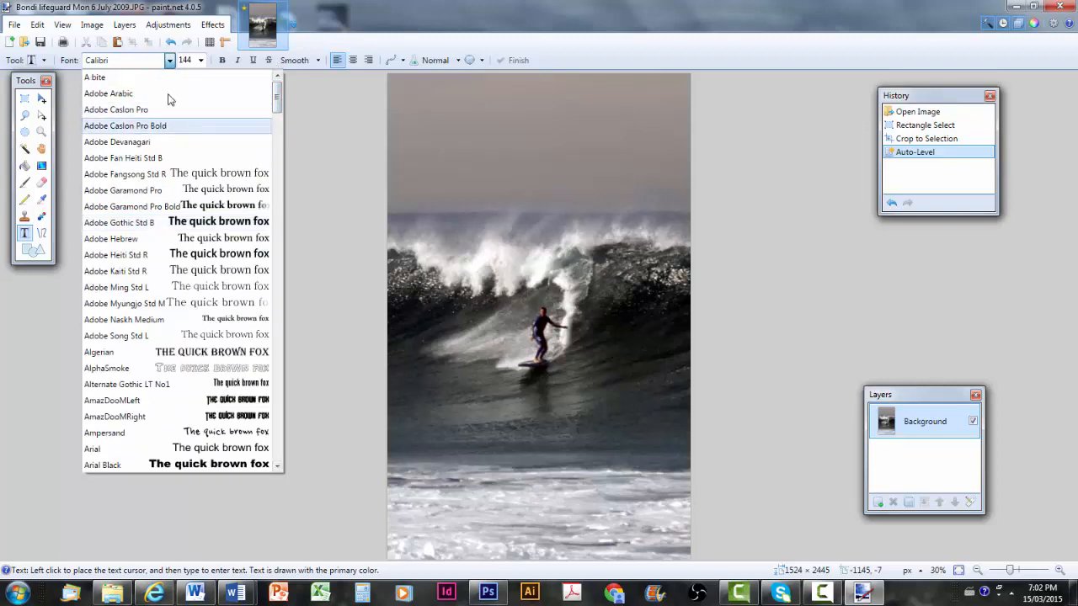
click(169, 61)
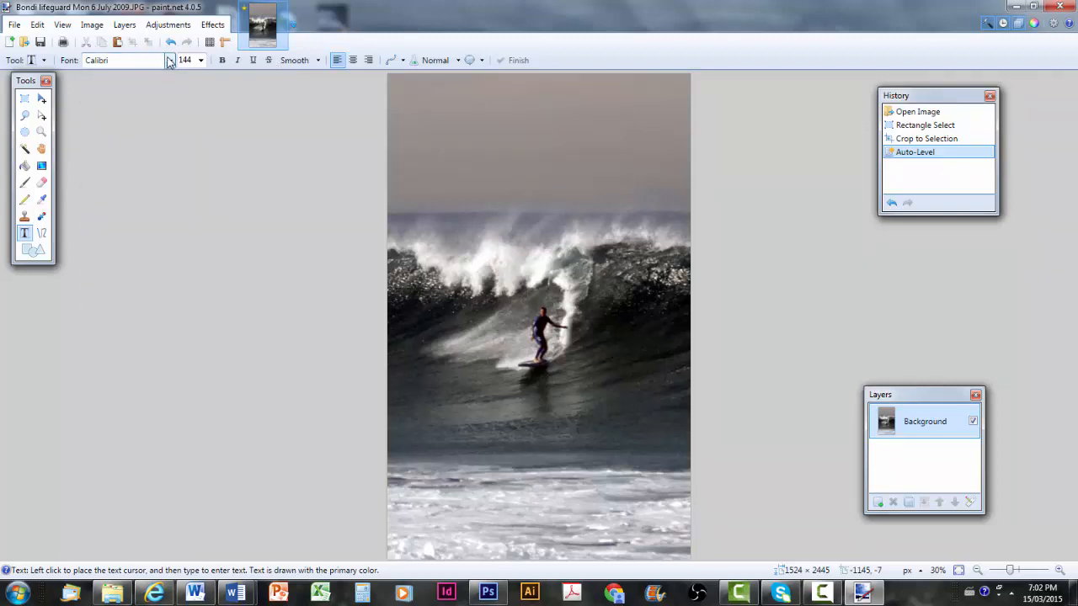
Type 'BONDI LIFEGUARDS' near the top, with LIFEGUARDS on a second line
click(442, 116)
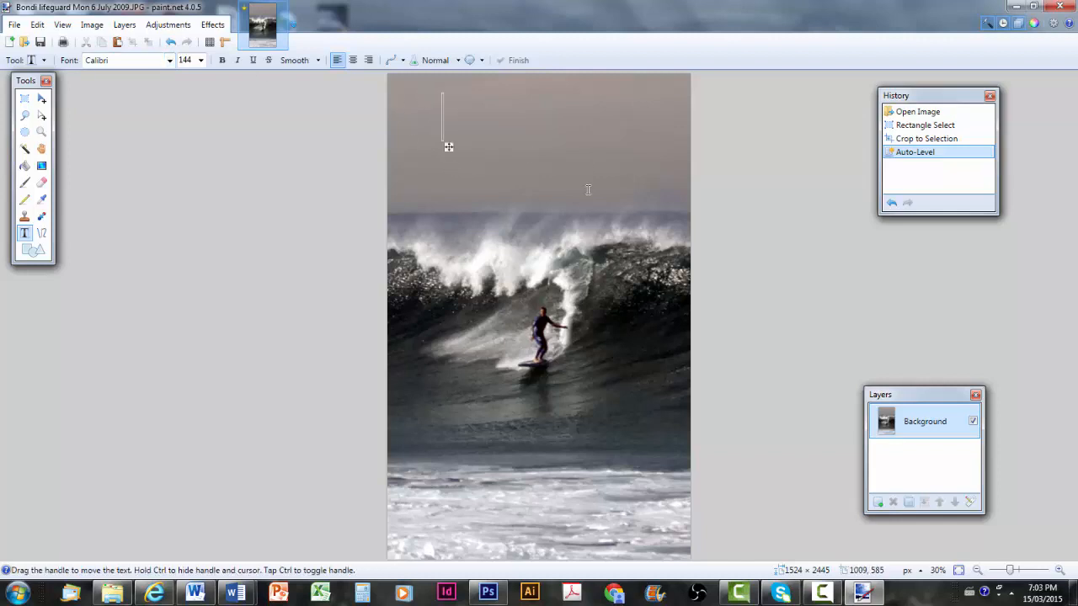
text(B)
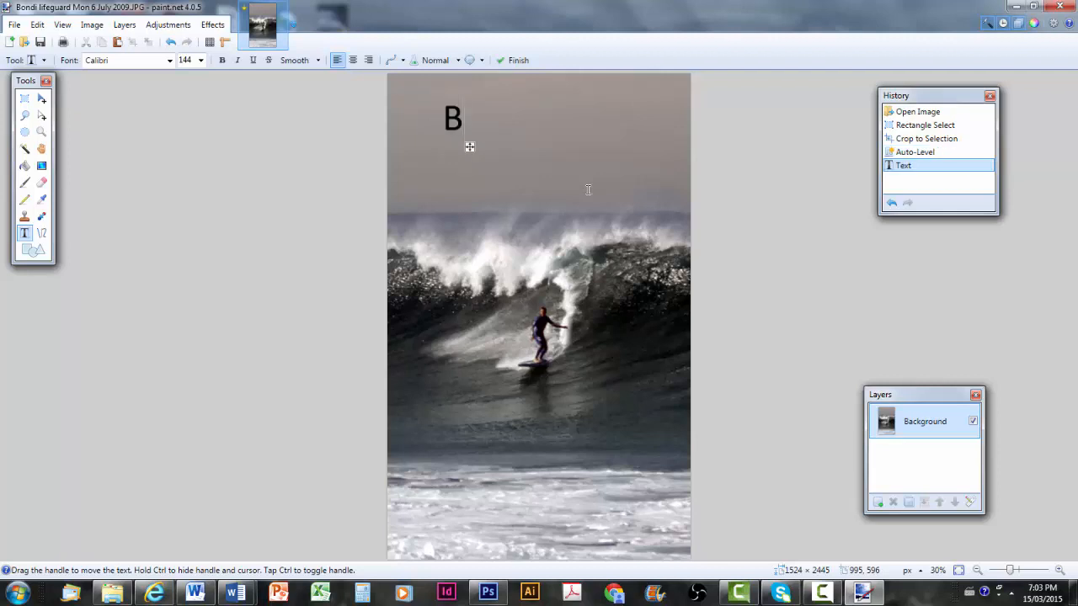
text(ONI)
key(BackSpace)
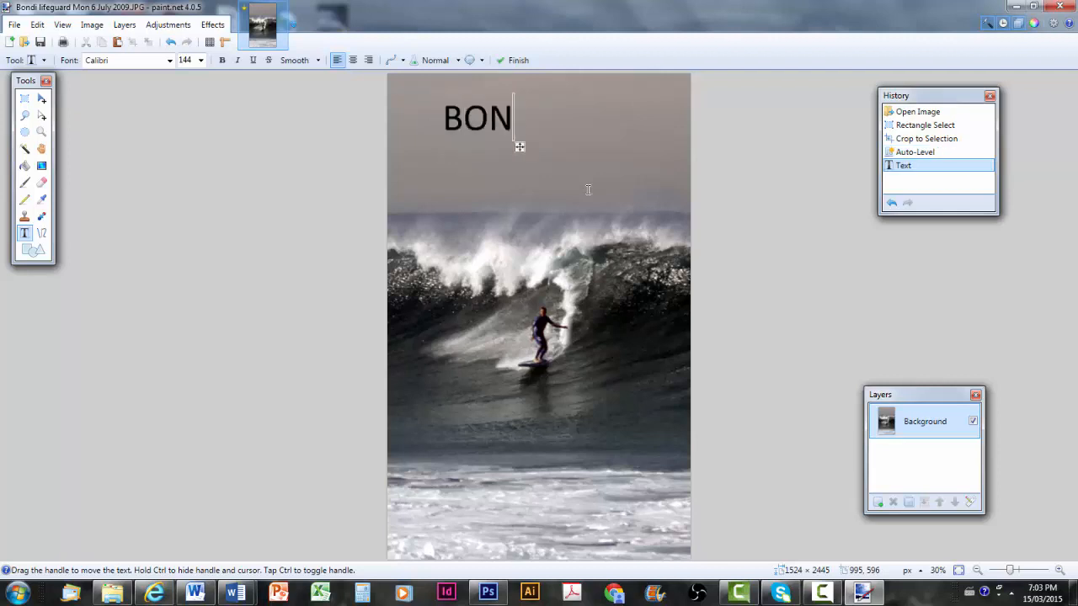
text(DI)
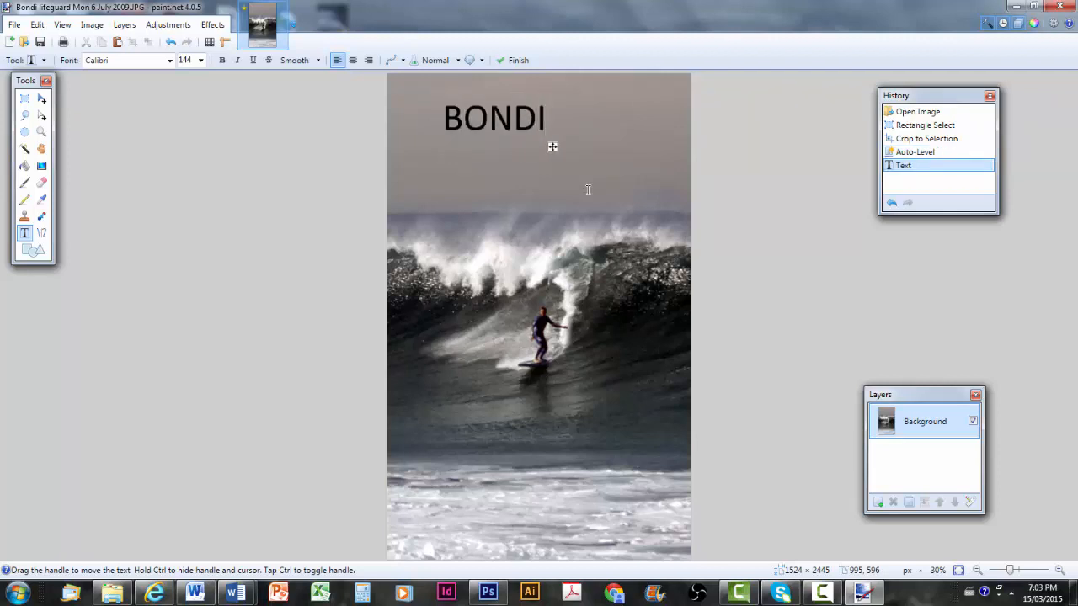
text( LIE)
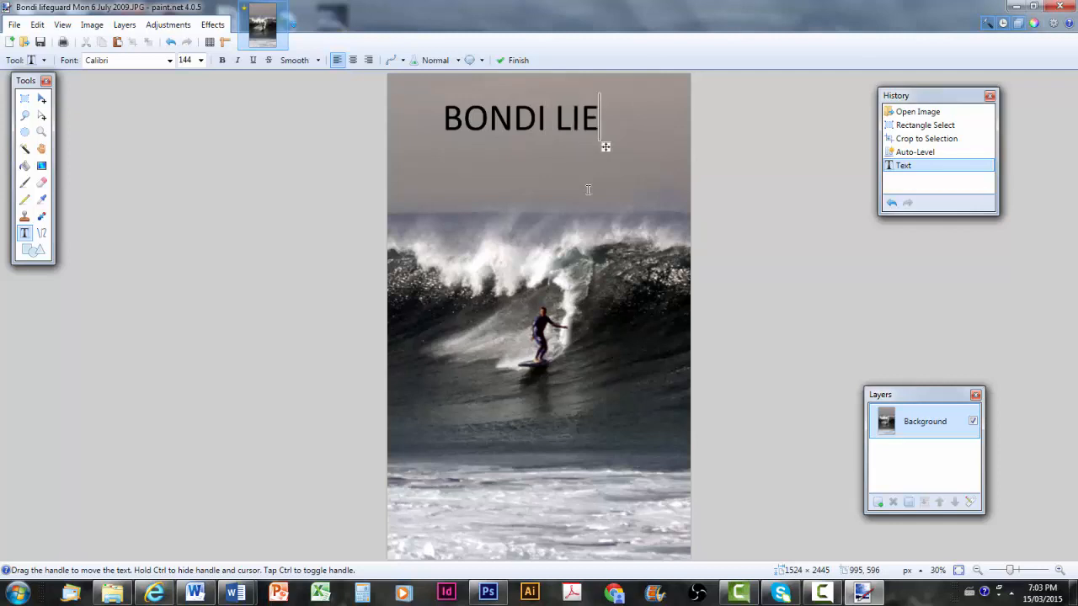
key(BackSpace)
text(FEGUARDS)
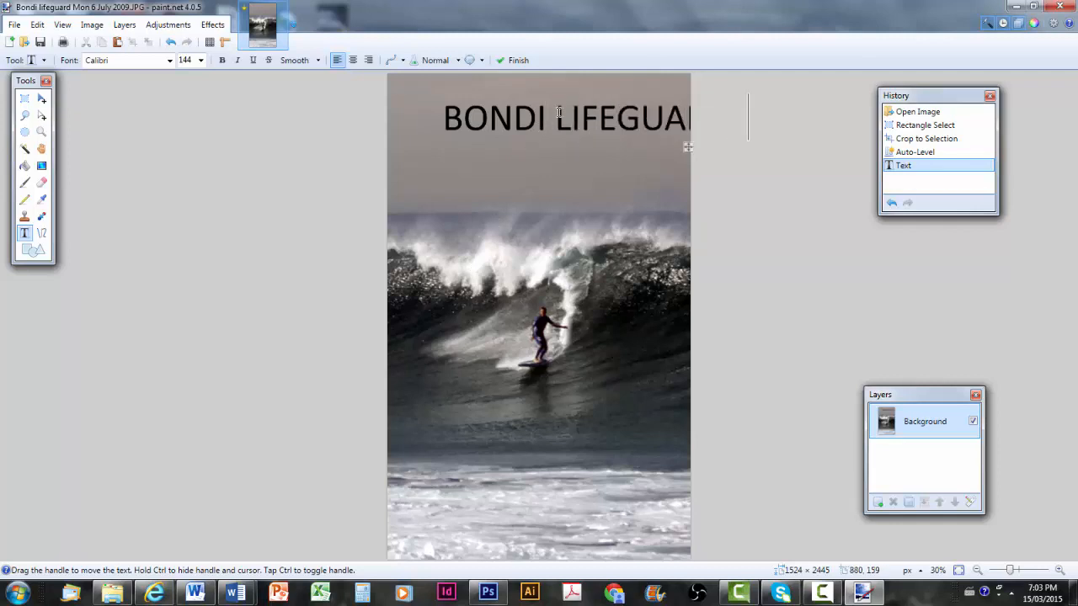
key(Left)
key(Left)
key(Left)
key(Left)
key(Left)
key(Left)
key(Left)
key(Left)
key(Left)
key(Left)
key(Return)
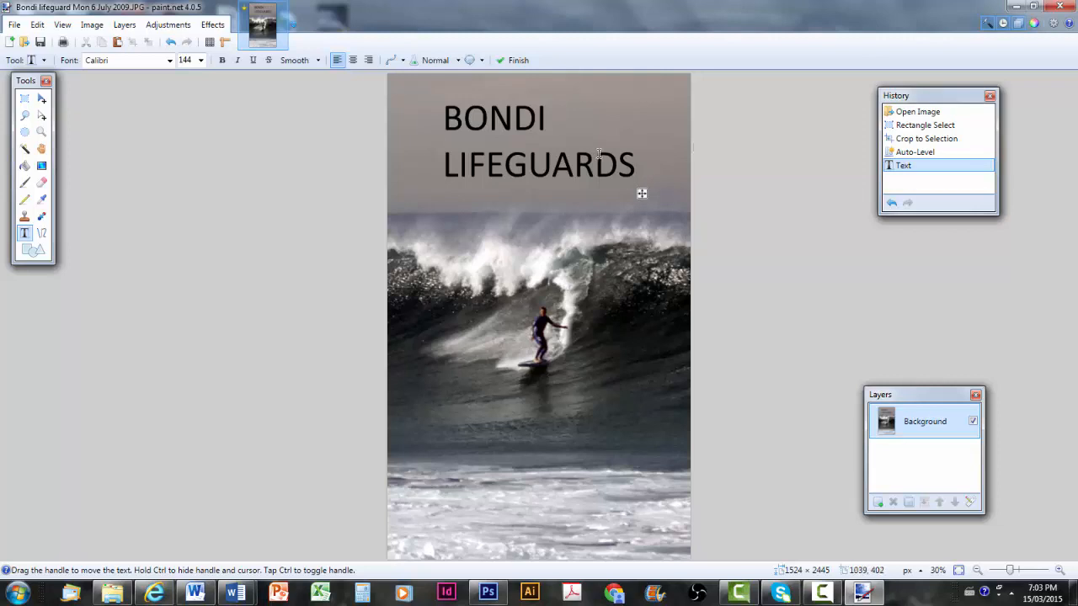
click(627, 162)
Centre-align the two-line title, position it at top centre, and show the Colors window
click(353, 60)
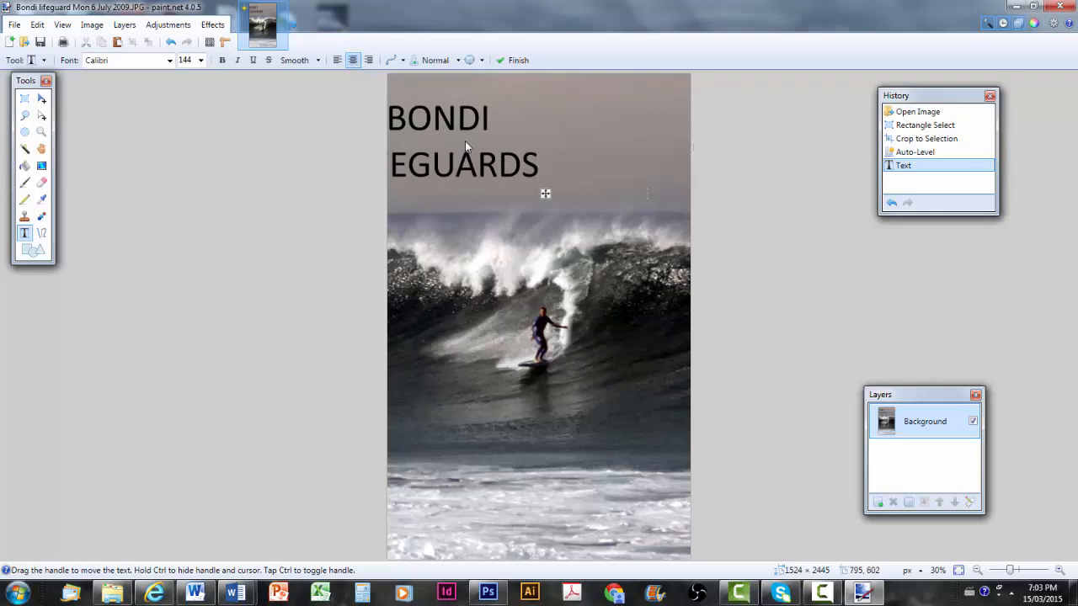
drag(546, 195, 612, 194)
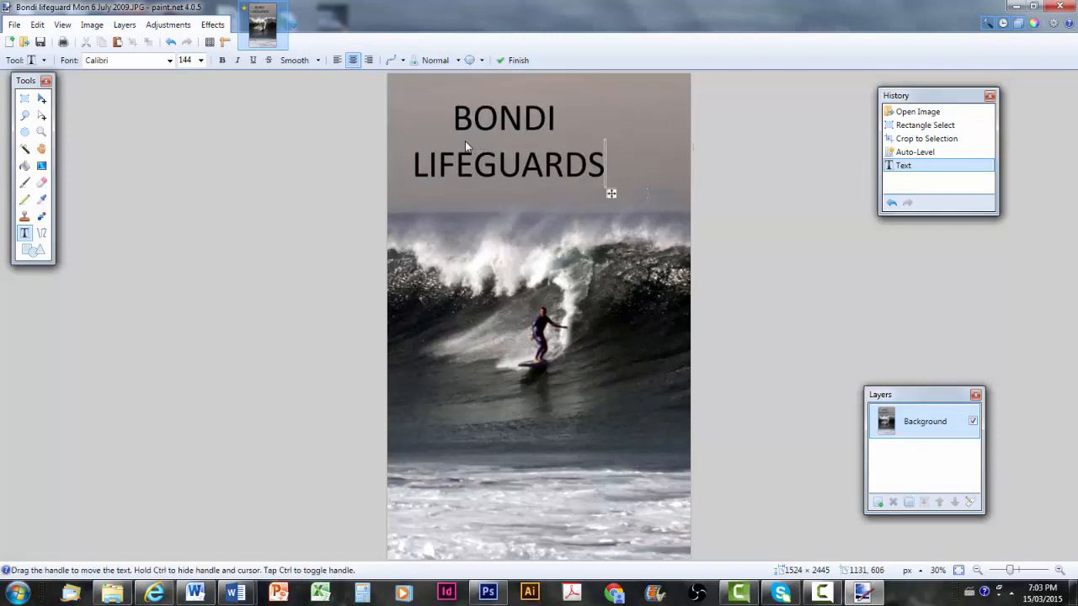
drag(612, 194, 649, 207)
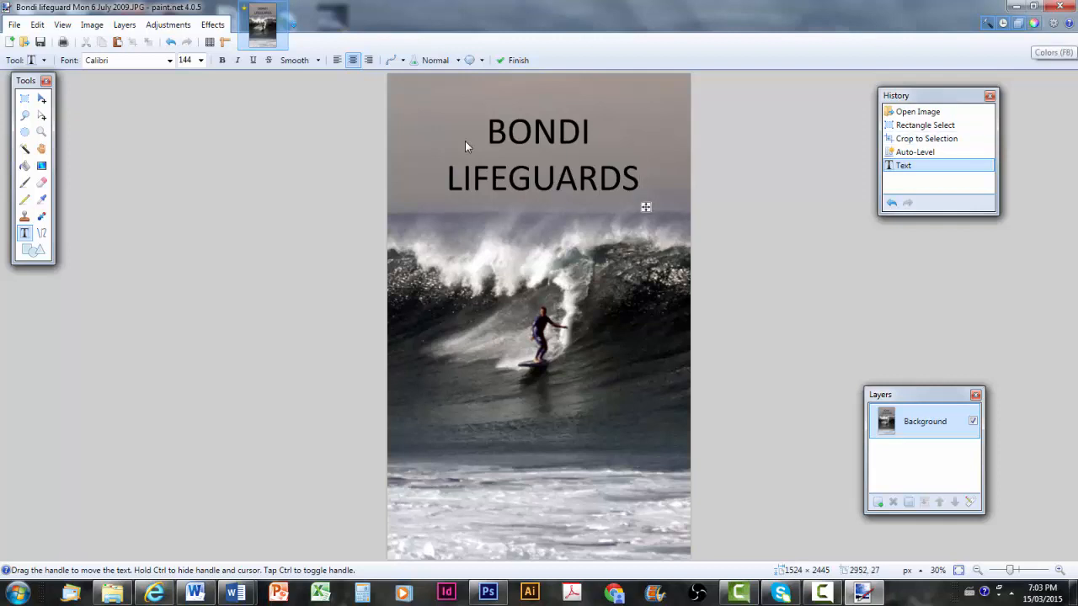
key(F8)
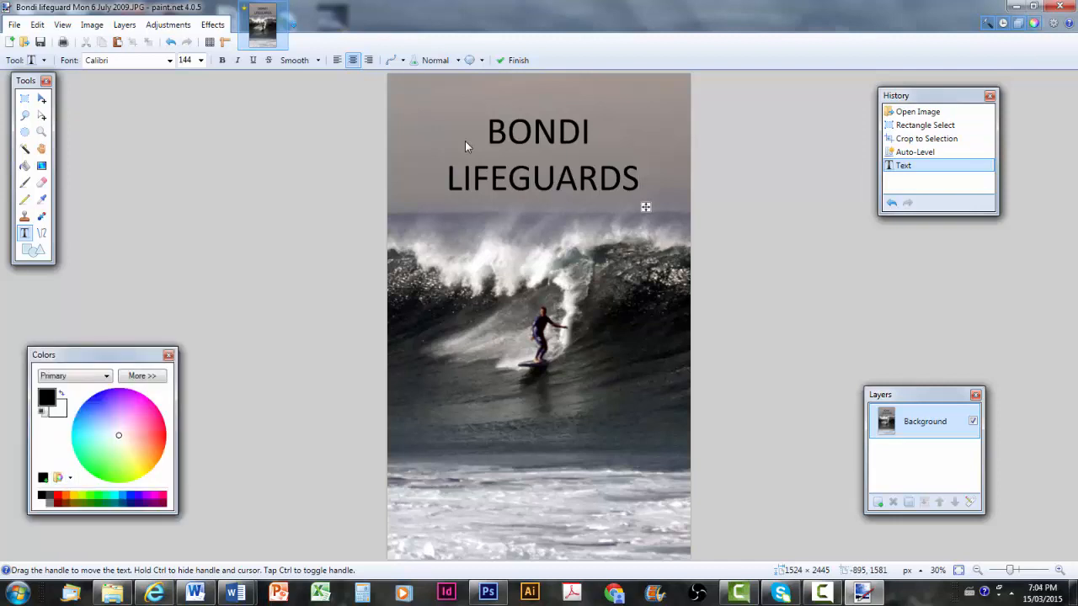
Move the Colors window aside and make the title yellow from the palette
mouse_move(110, 355)
mouse_down()
mouse_move(192, 336)
mouse_move(188, 350)
mouse_up()
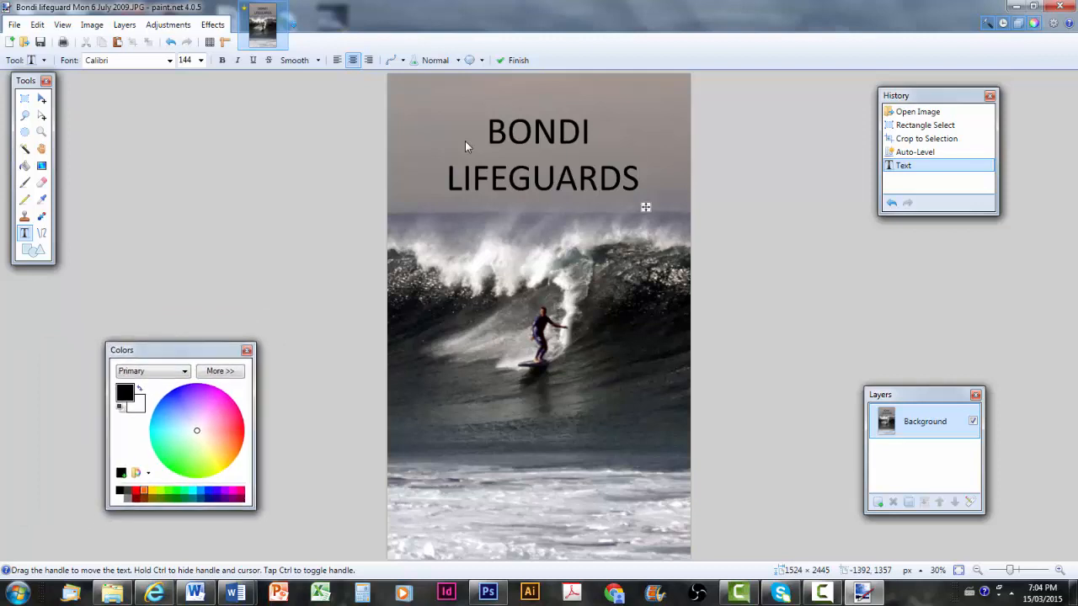
click(152, 491)
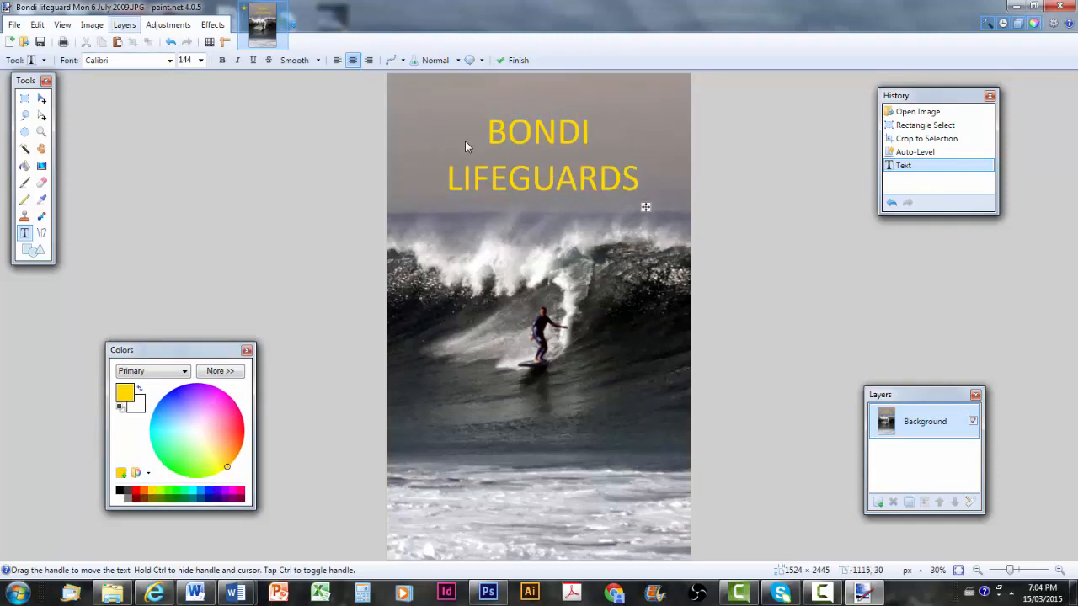
click(125, 24)
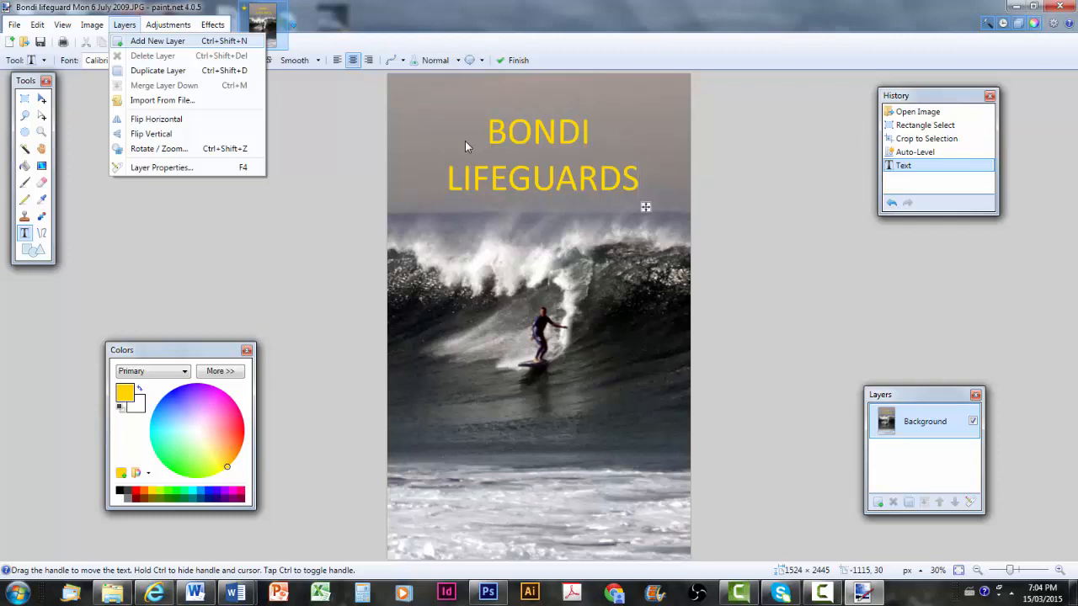
Commit the yellow title and add a new Layer 2 above Background, leaving it active
key(Escape)
key(ctrl+shift+n)
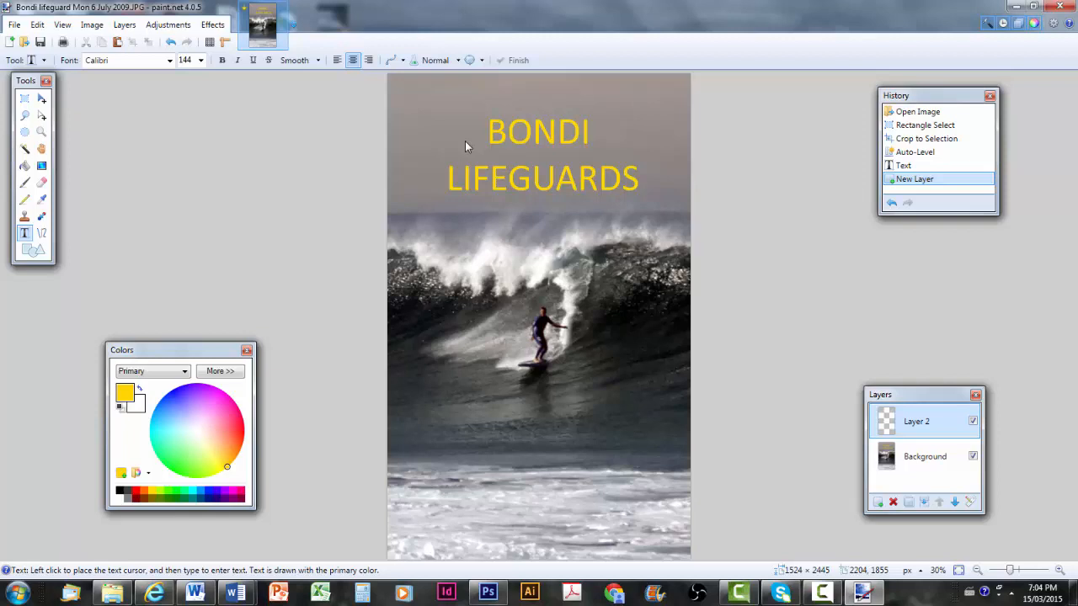
key(alt+Page_Down)
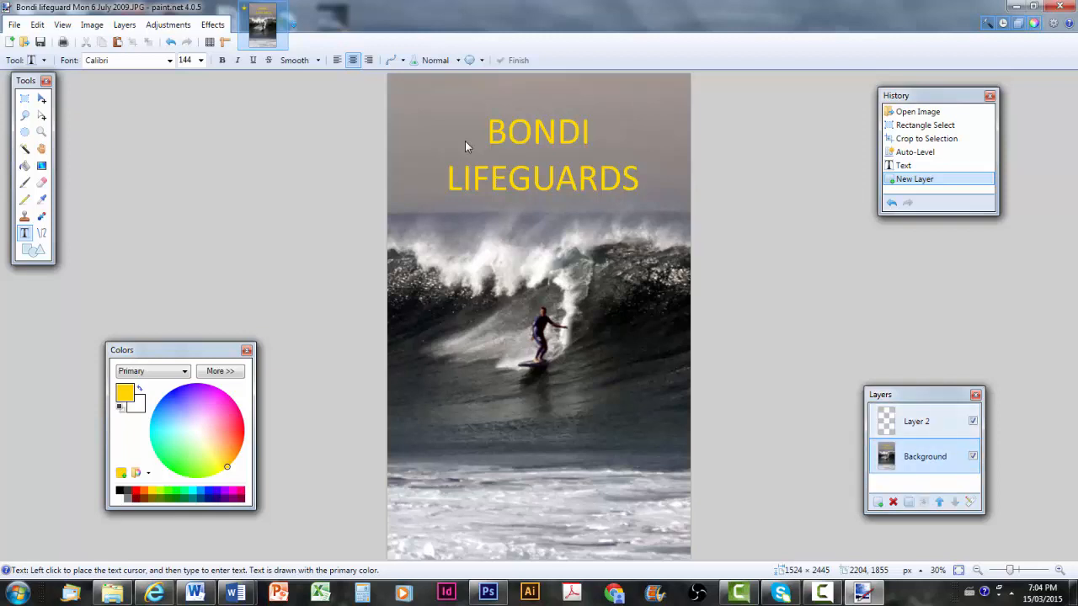
key(alt+Page_Up)
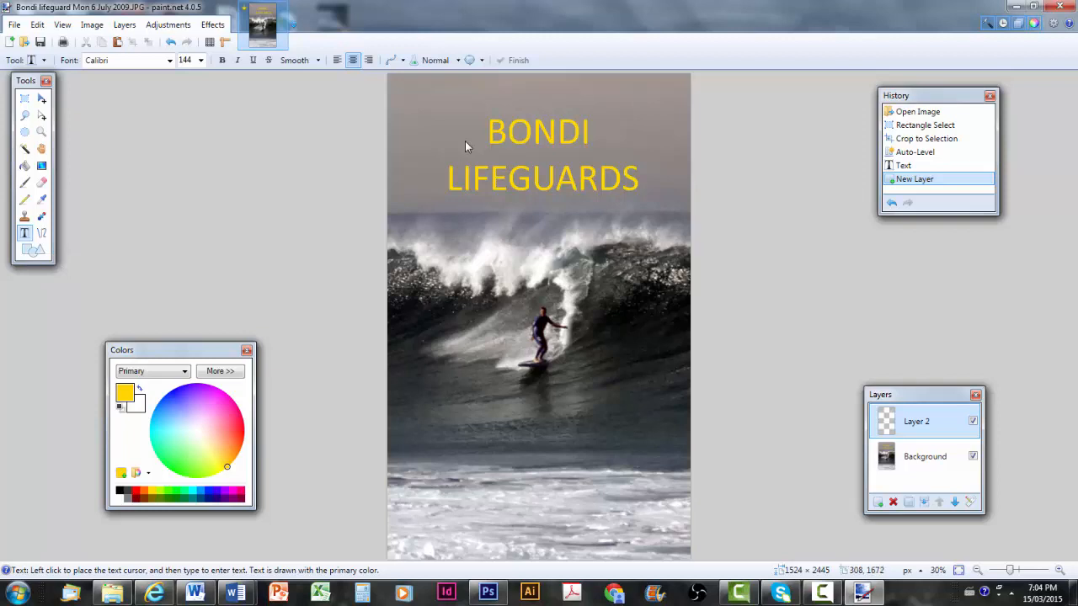
Type the author's name in size-108 text below the surfer and centre it near the bottom
key(ctrl+i)
click(200, 61)
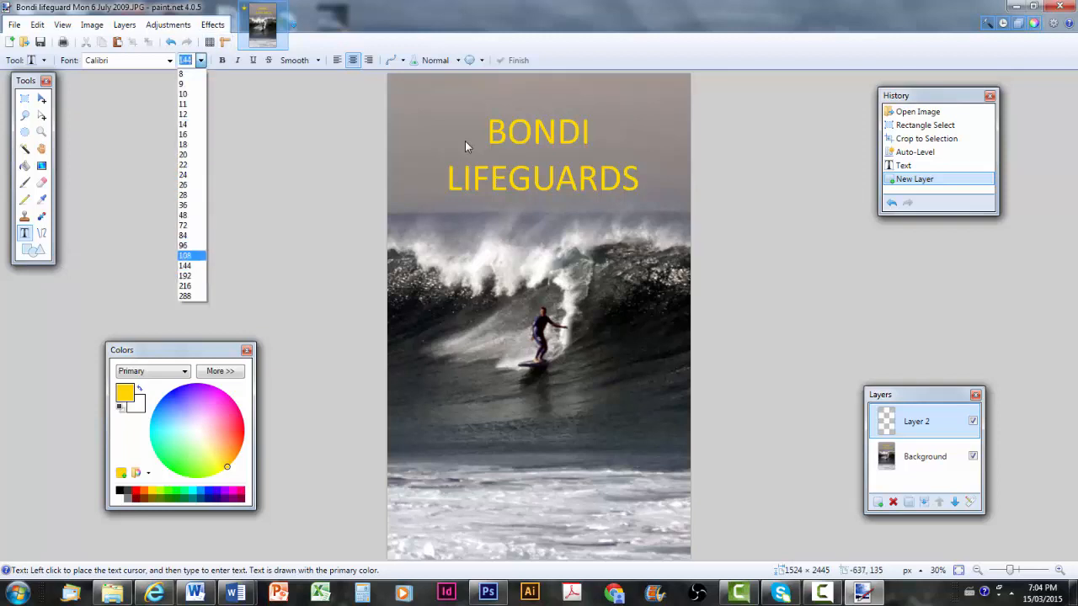
click(185, 255)
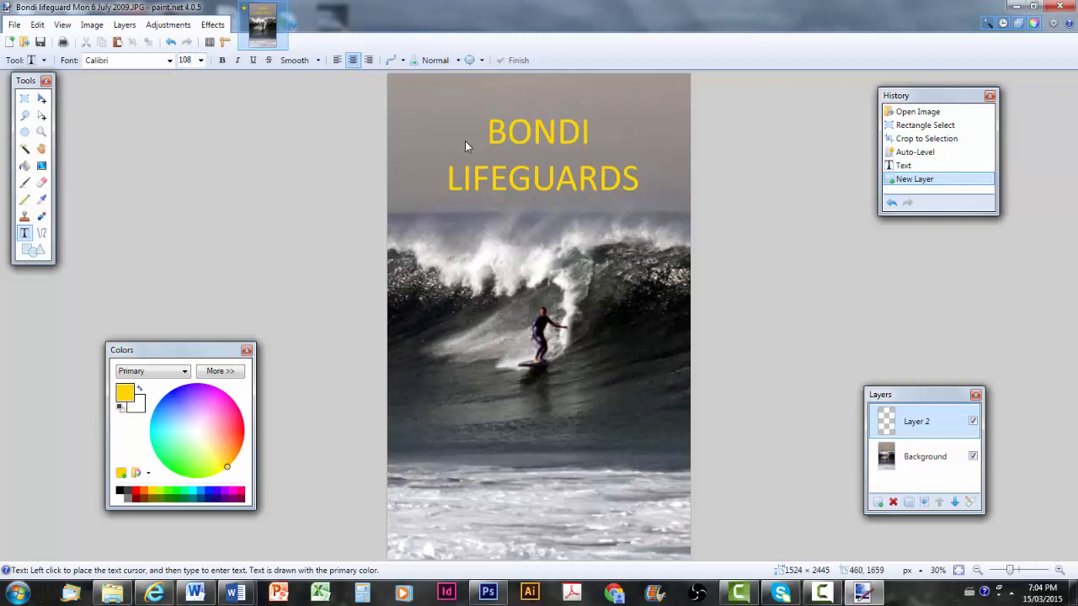
click(479, 389)
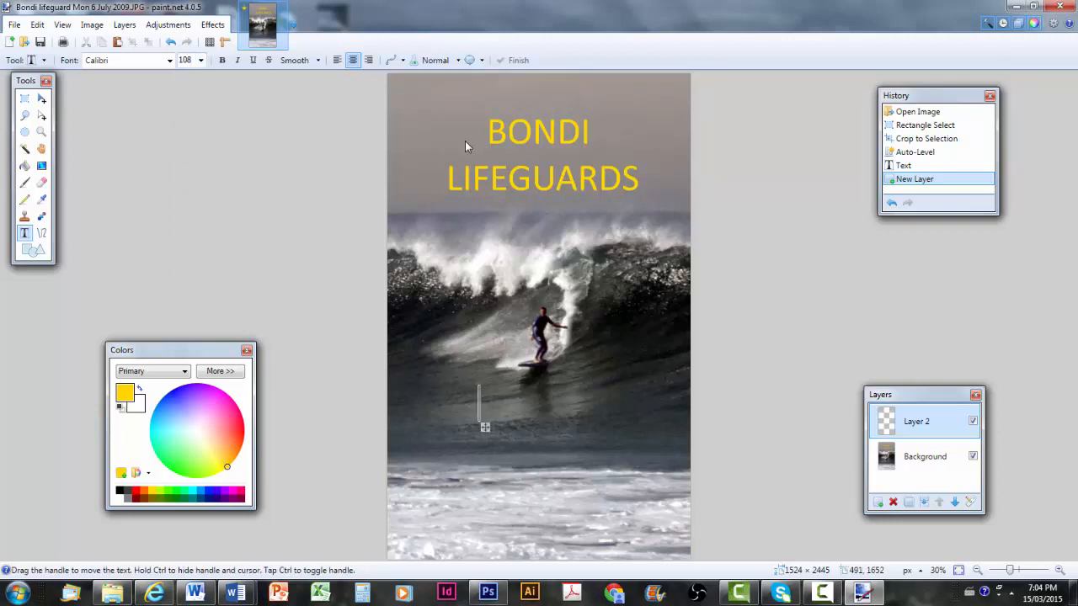
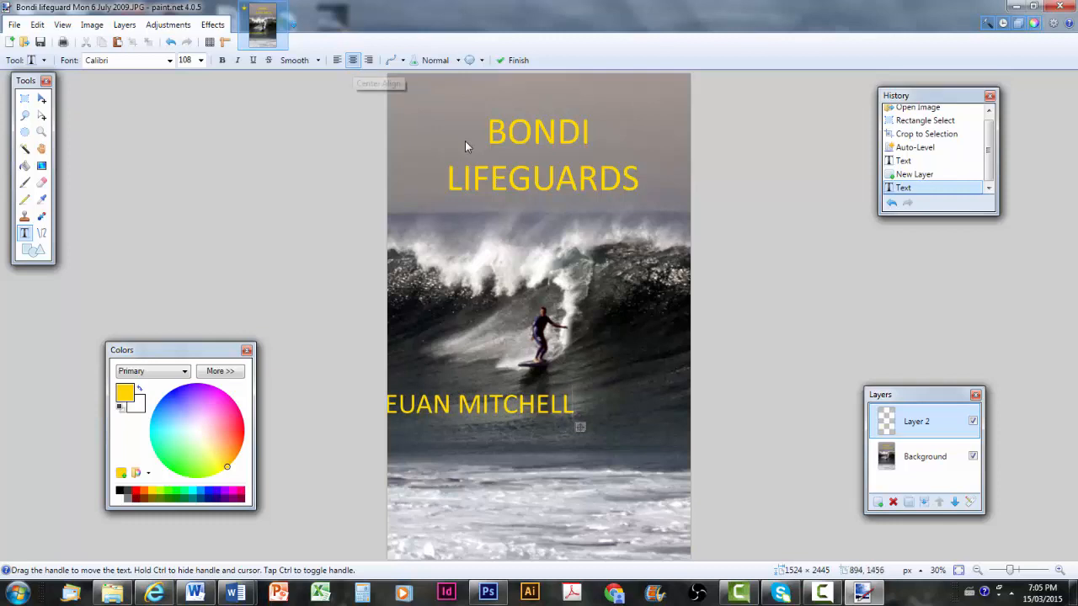
mouse_move(580, 427)
mouse_down()
mouse_move(638, 433)
mouse_move(649, 473)
mouse_up()
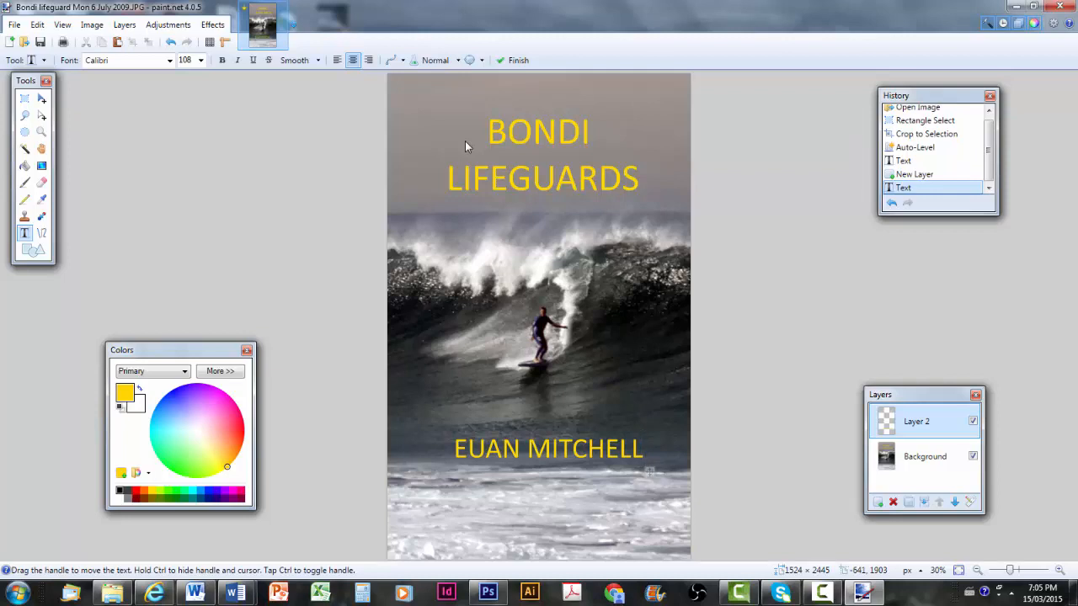
Turn the author's name white and merge Layer 2 down into Background
click(120, 498)
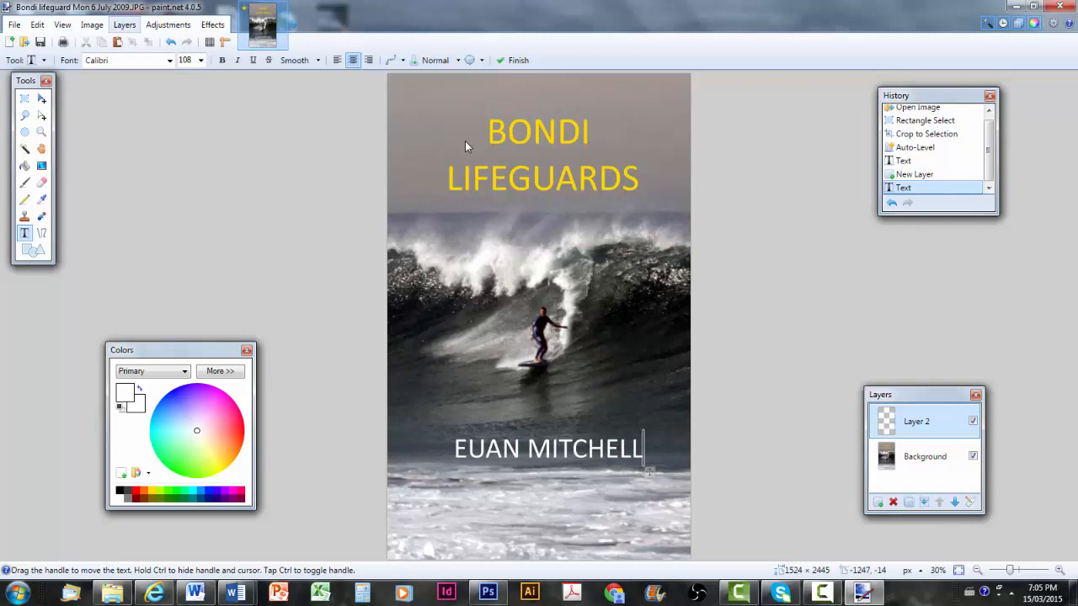
key(alt+l)
key(Down)
key(Down)
key(Down)
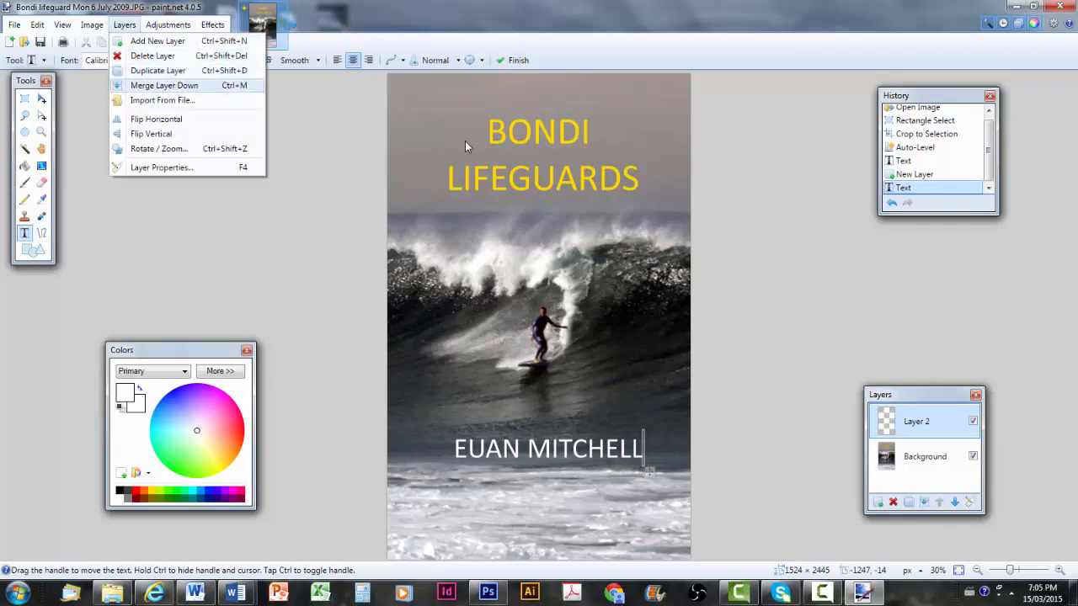
key(Return)
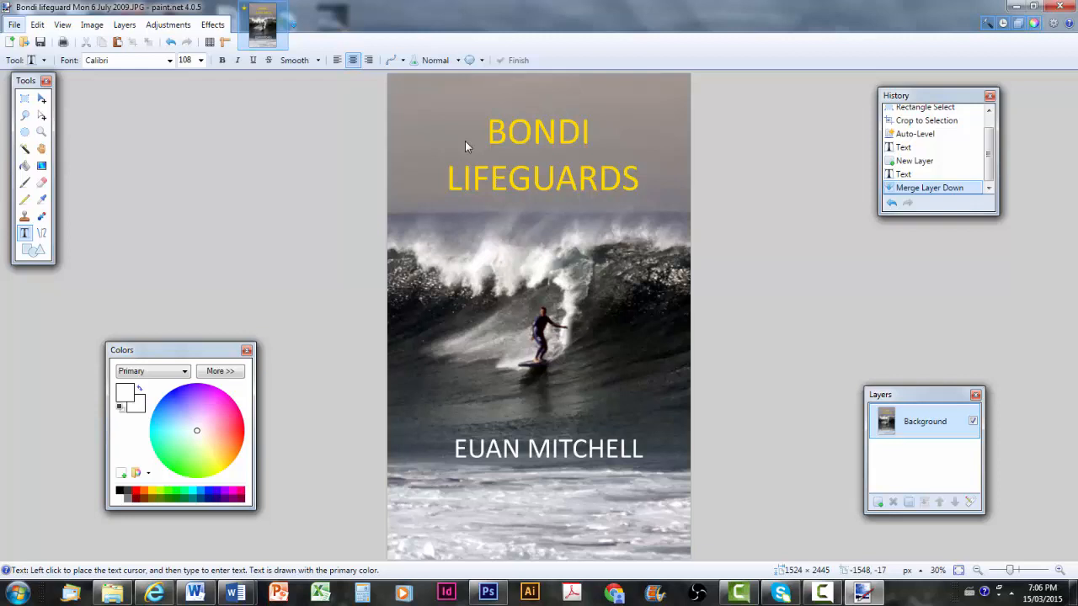
Start Save As and change the file name to 'Bondi lifeguard cover'
click(14, 25)
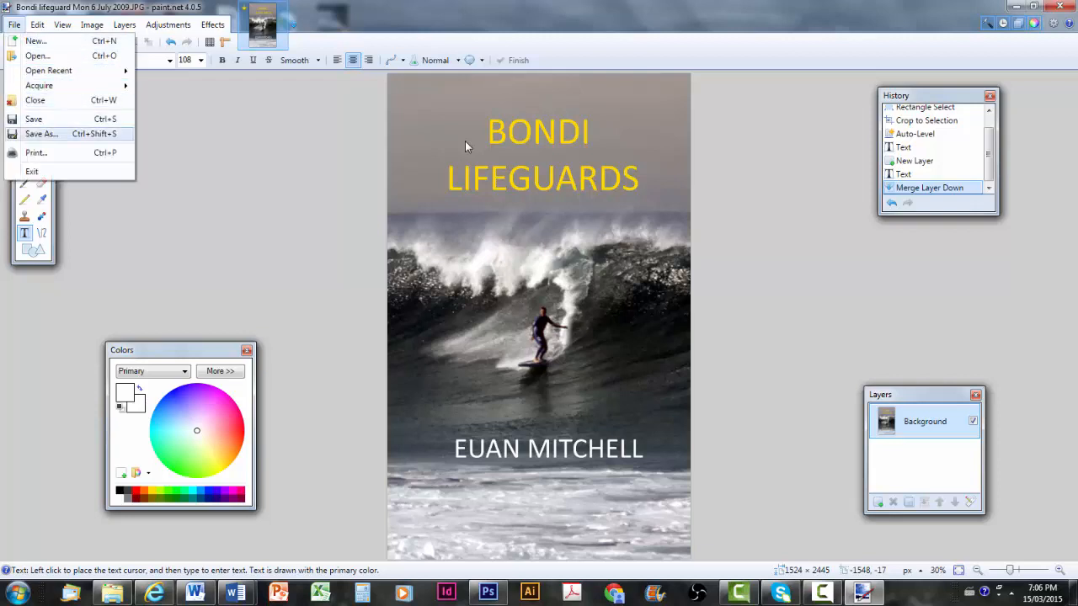
key(Return)
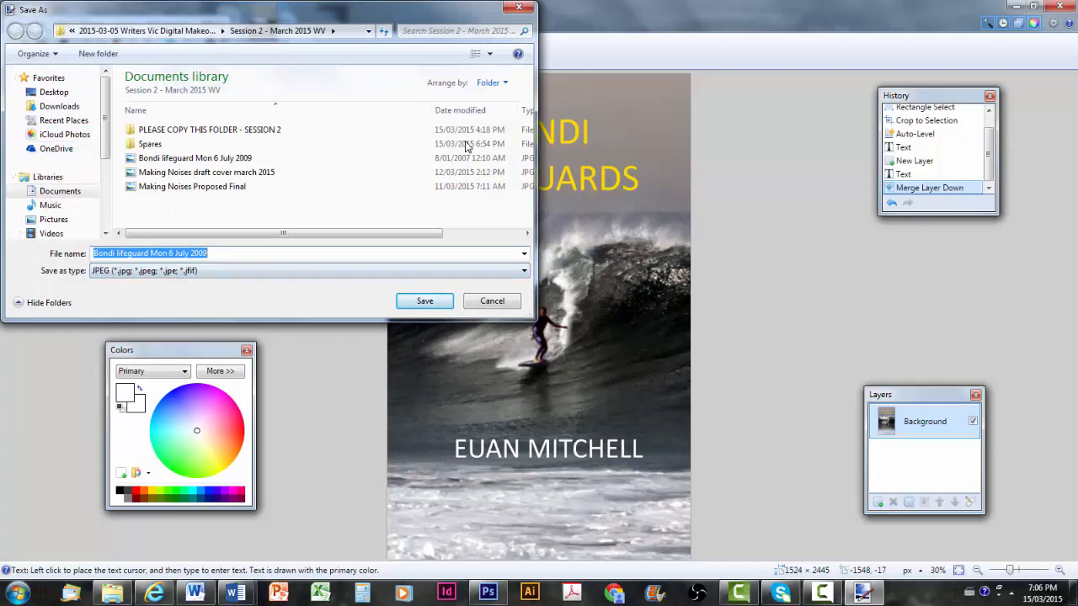
key(End)
key(ctrl+shift+Left)
key(ctrl+shift+Left)
key(ctrl+shift+Left)
key(ctrl+shift+Left)
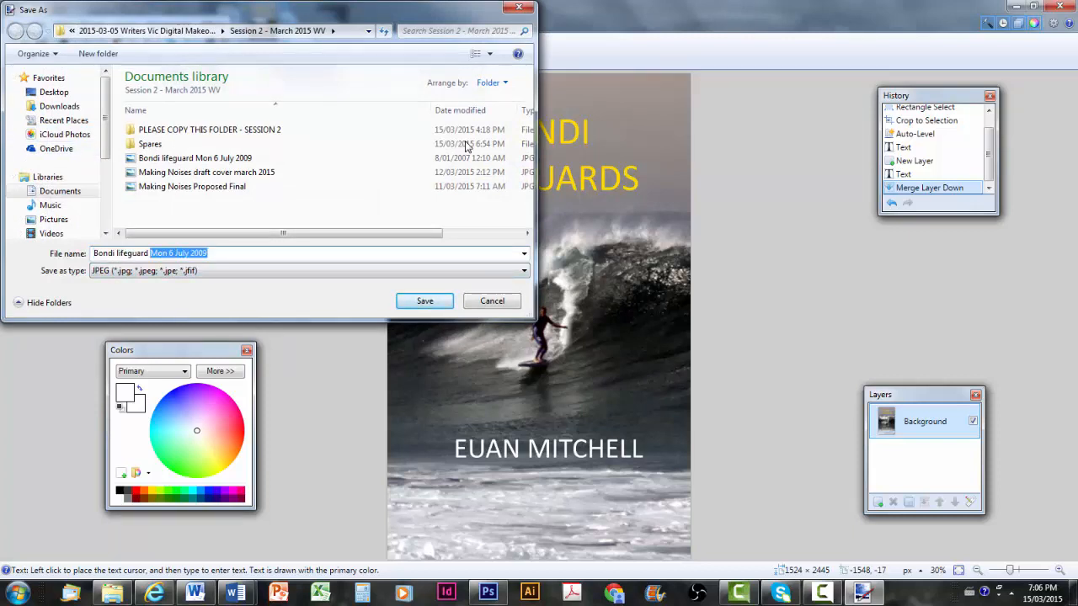
text(cover)
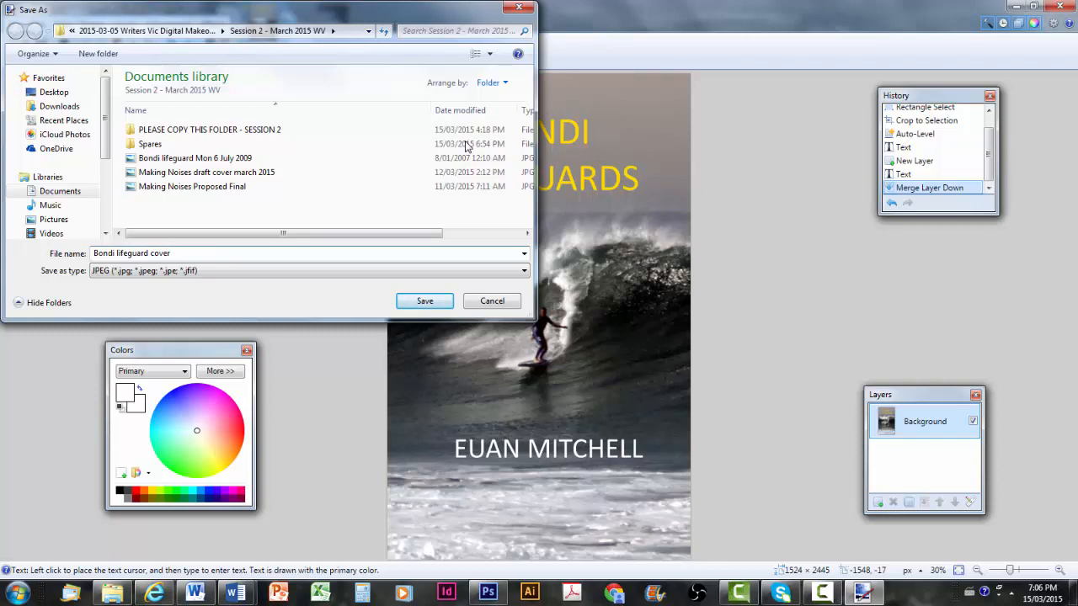
Keep JPEG as the save type and confirm the save to reach the JPEG settings
key(Tab)
key(Down)
key(Up)
key(Up)
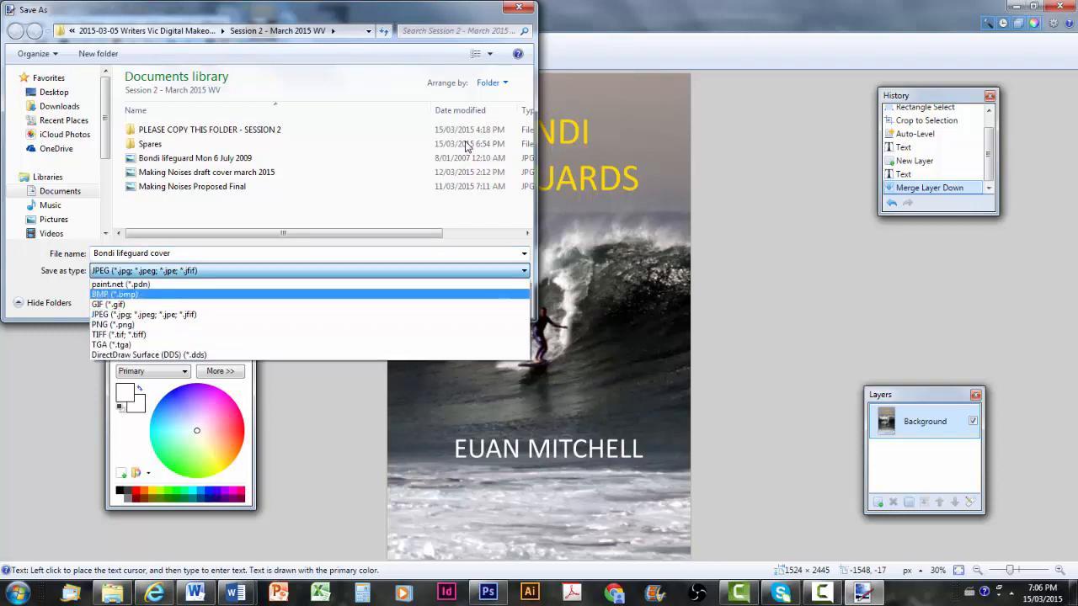
key(Down)
key(Down)
key(Down)
key(Down)
key(Down)
key(Down)
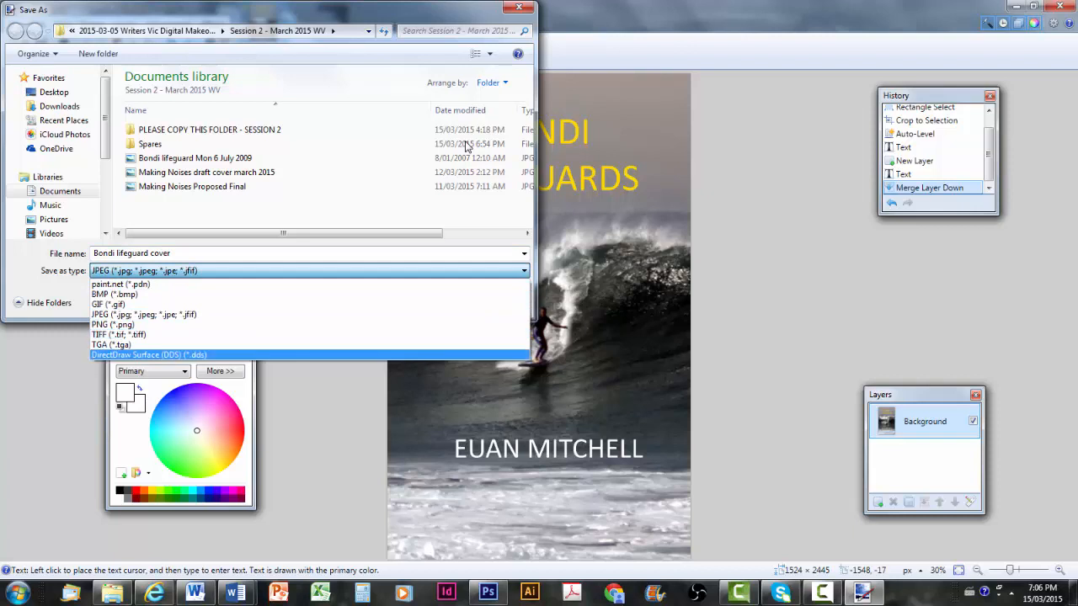
key(Up)
key(Up)
key(Up)
key(Up)
key(Return)
key(Tab)
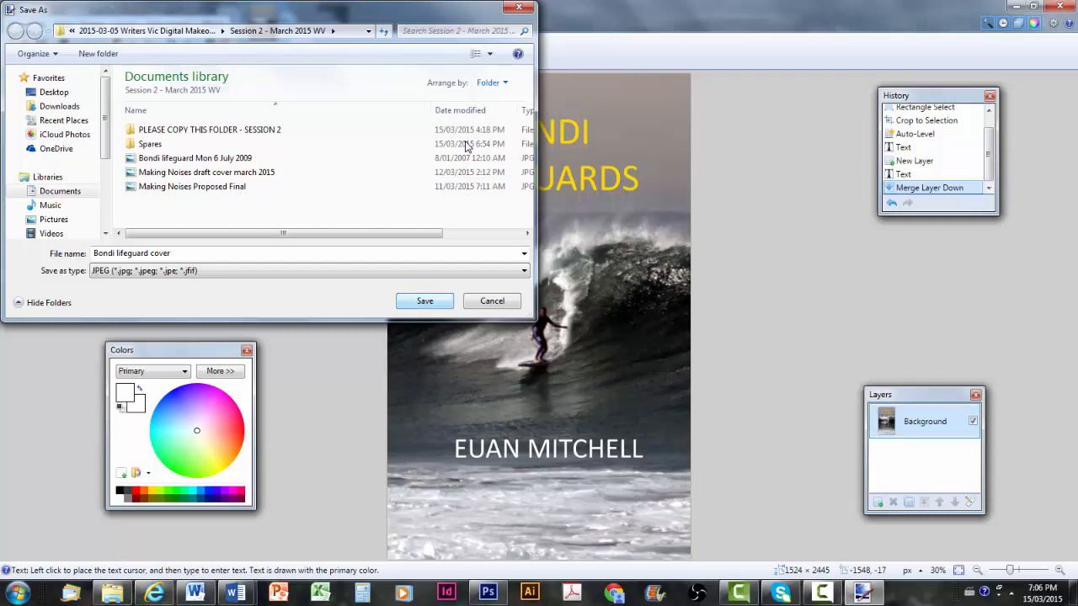
key(Return)
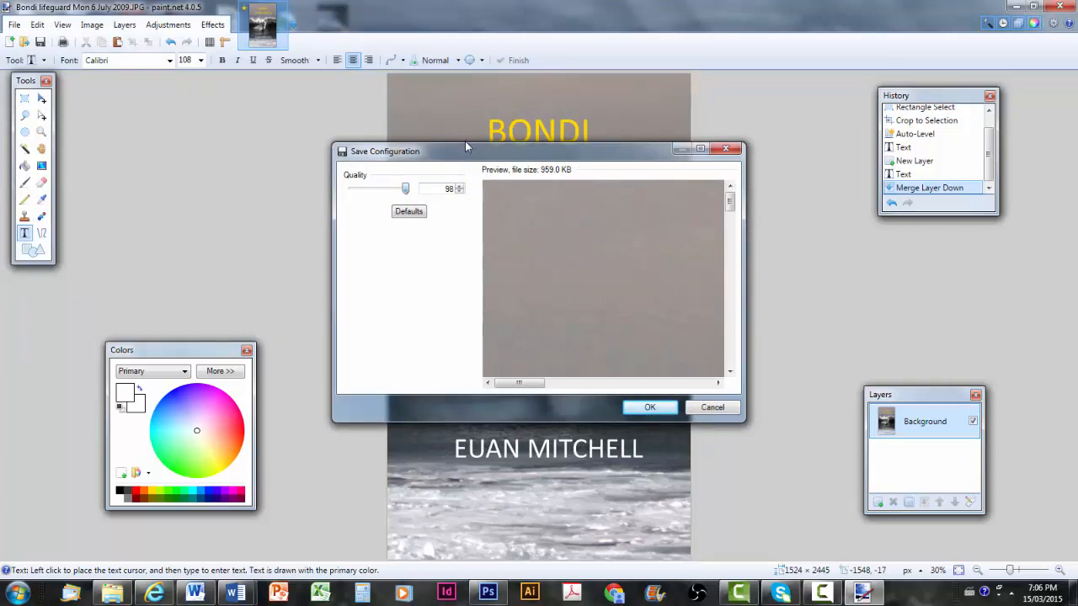
Compare JPEG quality at 70 and 100, then settle on quality 98
drag(406, 188, 390, 188)
drag(390, 189, 407, 188)
click(460, 192)
click(460, 192)
Save the JPEG, then open Bondi lifeguard cover.jpg from the Session 2 - March 2015 WV folder
key(Return)
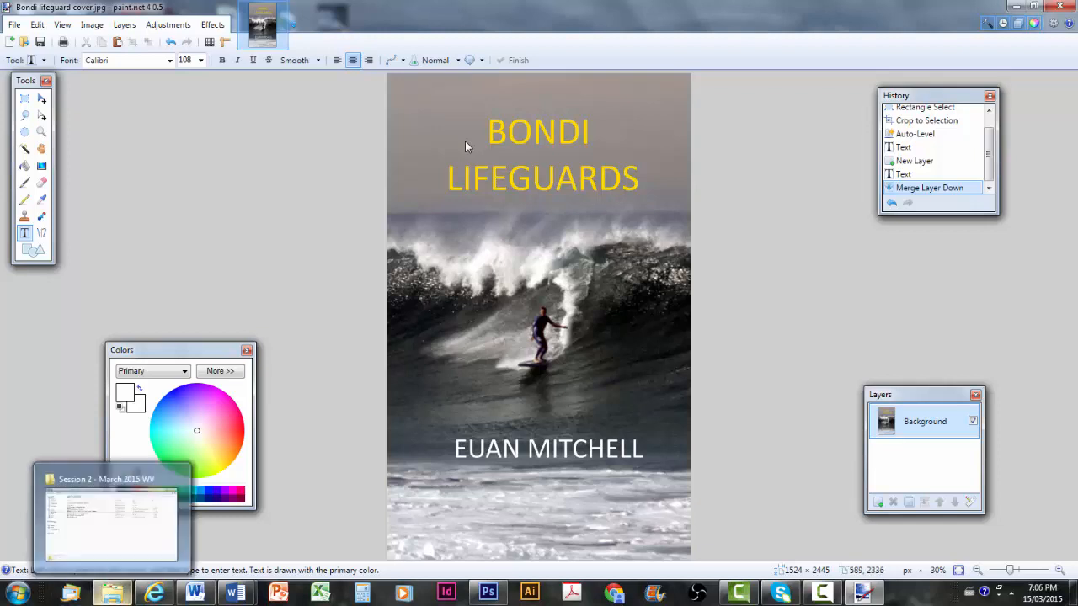
click(112, 593)
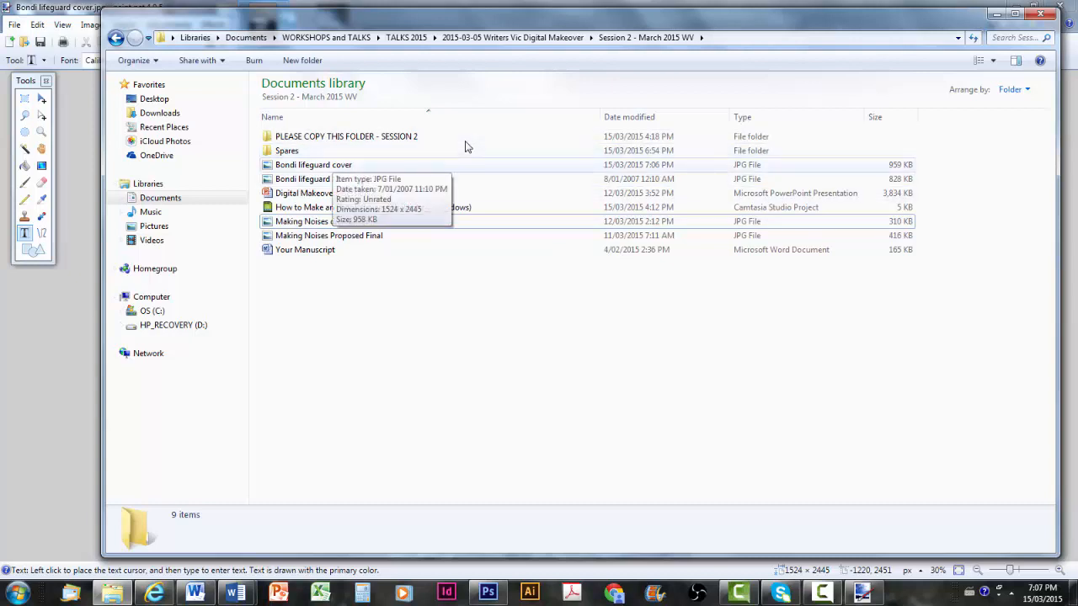
double_click(467, 164)
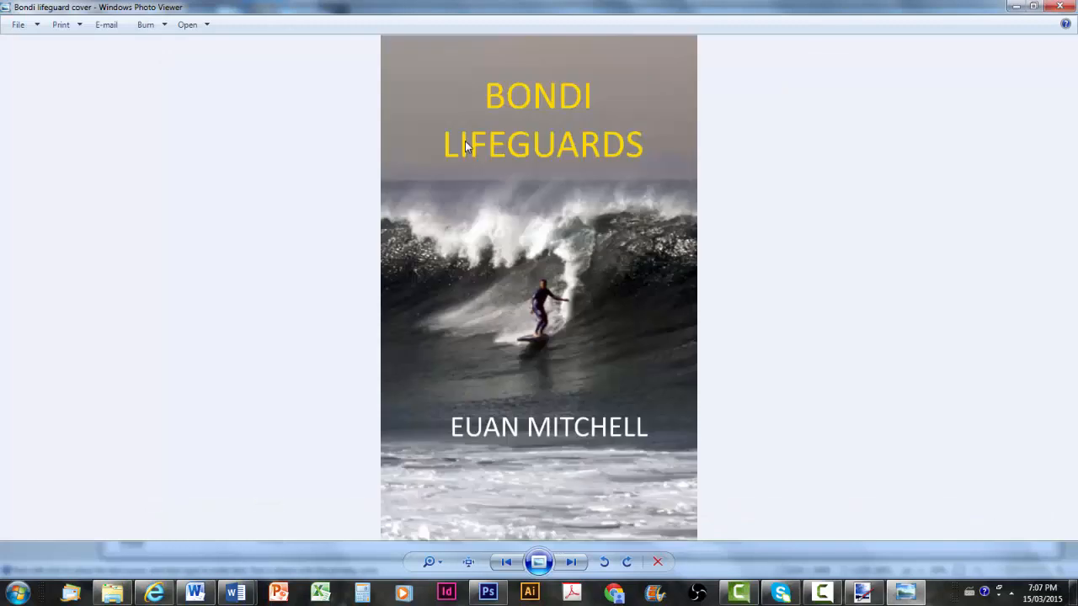